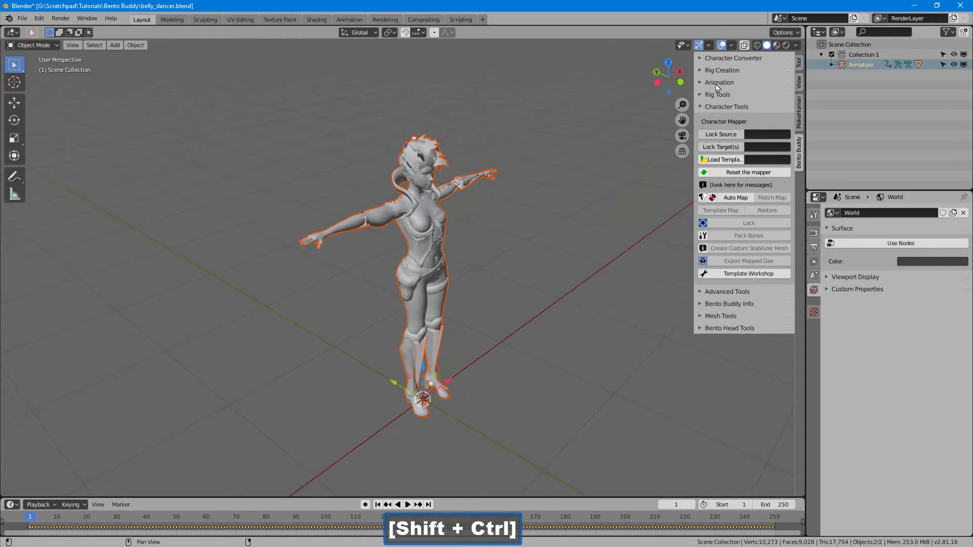
# - Load the mixamo_fbx.ccm template into the Template Converter of the Rig Tools
pyautogui.click(721, 107)
pyautogui.click(717, 95)
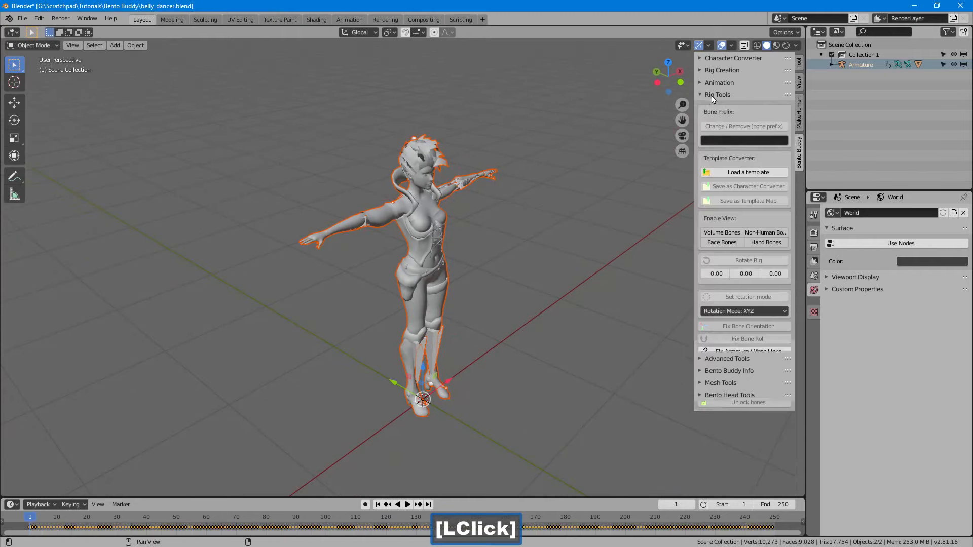
pyautogui.click(759, 173)
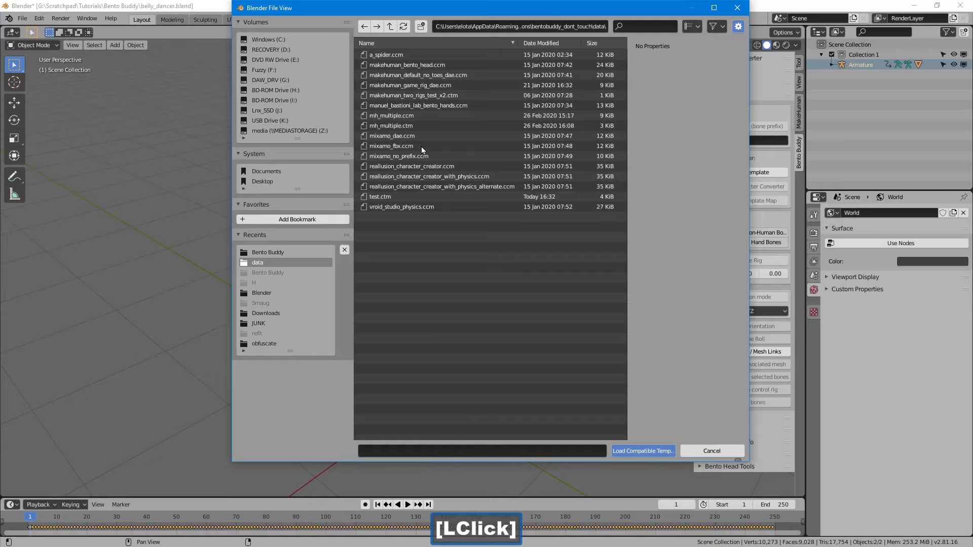
pyautogui.click(400, 147)
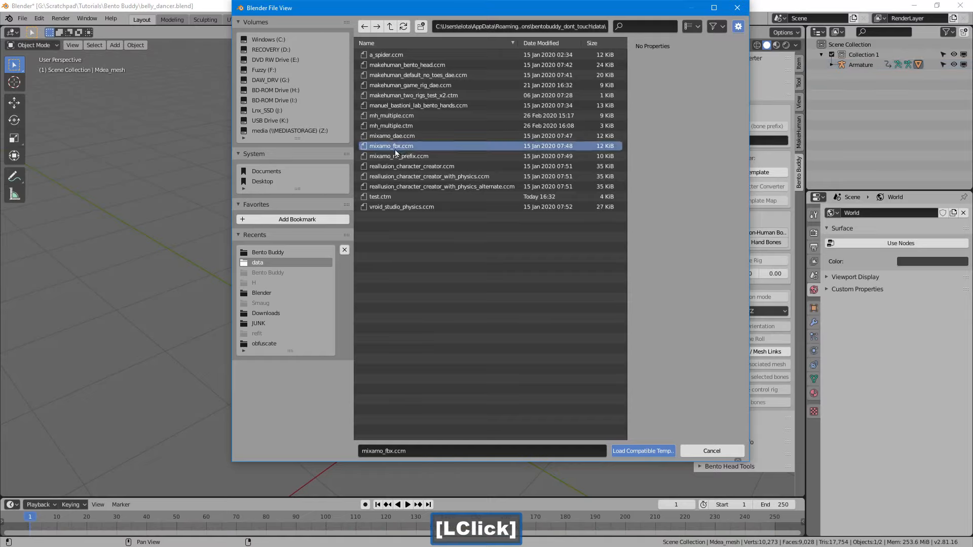
pyautogui.click(631, 453)
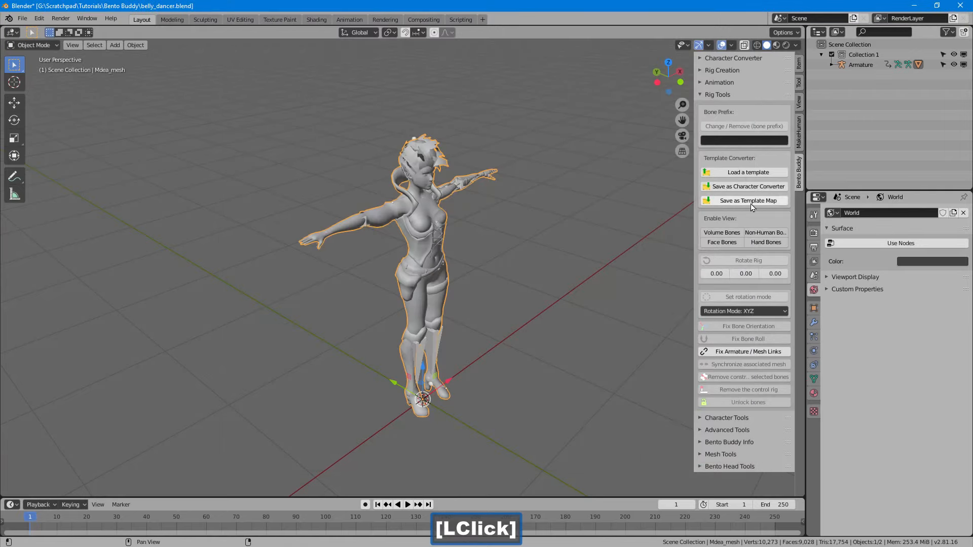
# - Save the loaded template as a template map, overwriting test.ctm
pyautogui.click(751, 203)
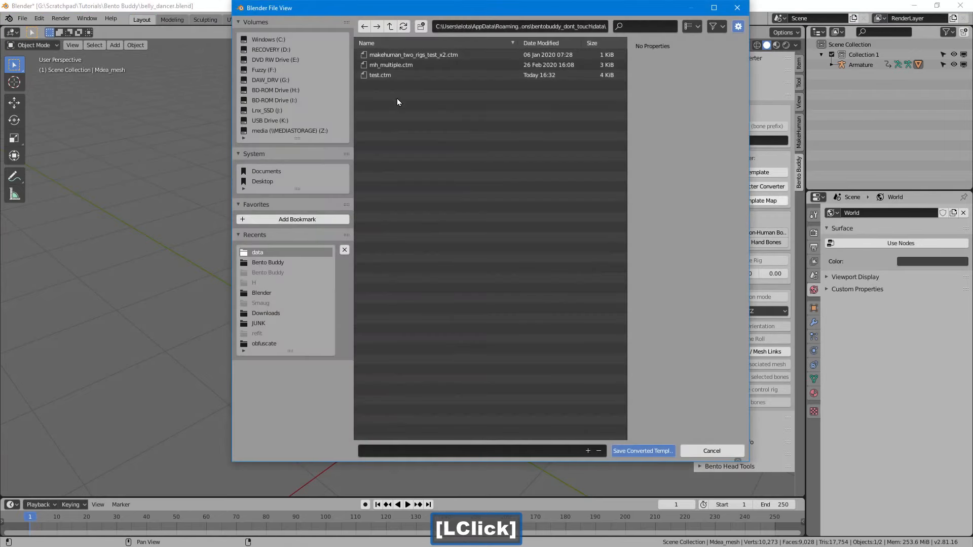
pyautogui.click(384, 75)
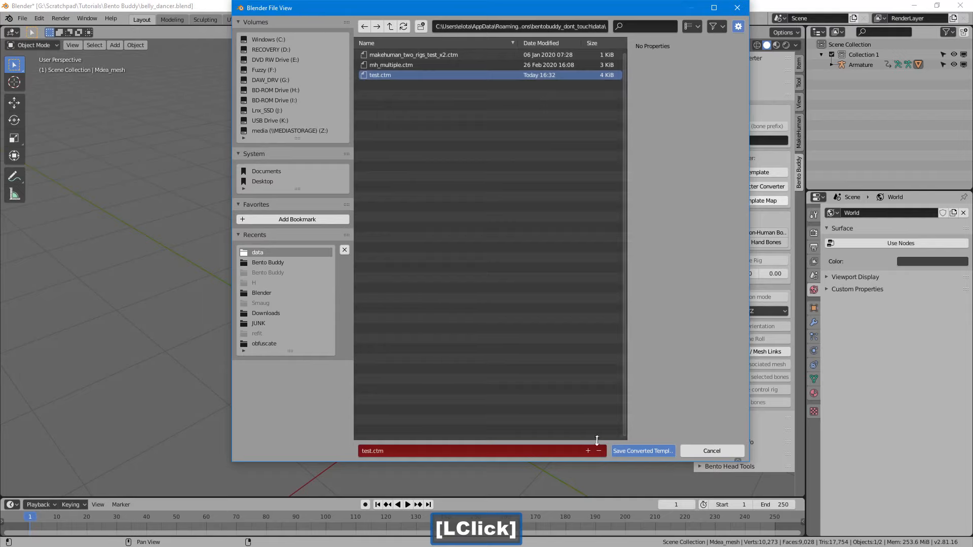
pyautogui.click(616, 449)
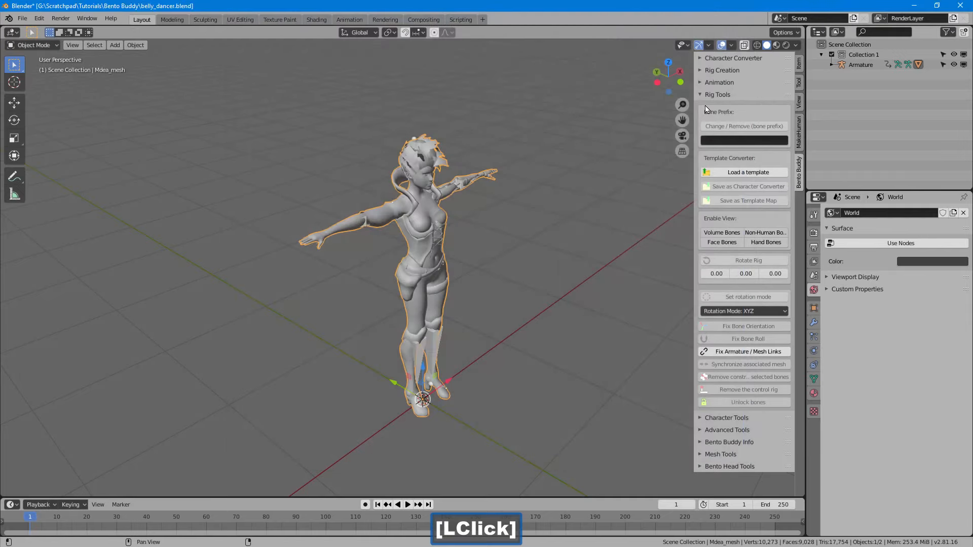
pyautogui.click(718, 96)
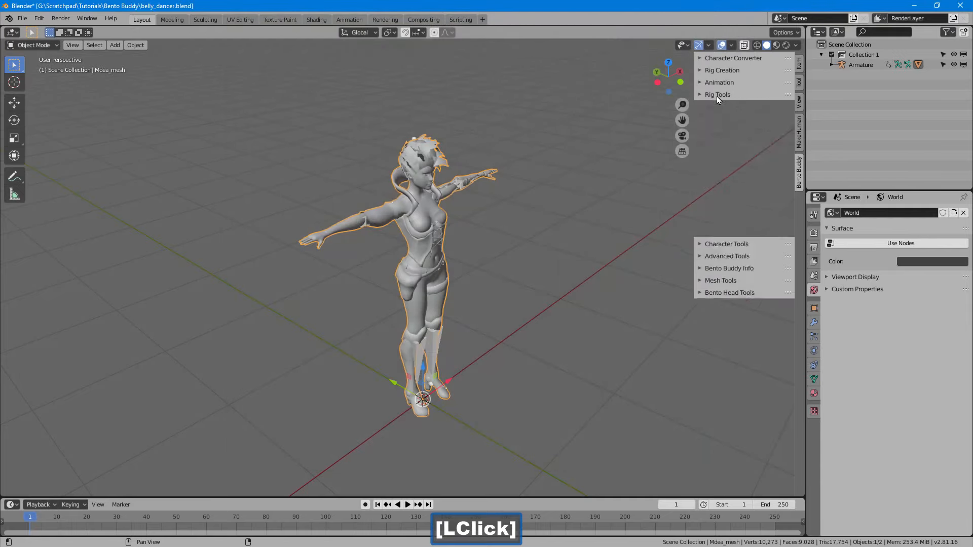
# - Add a Bento Buddy rig and move it clear of the character, to stand beside it
pyautogui.click(720, 70)
pyautogui.click(748, 85)
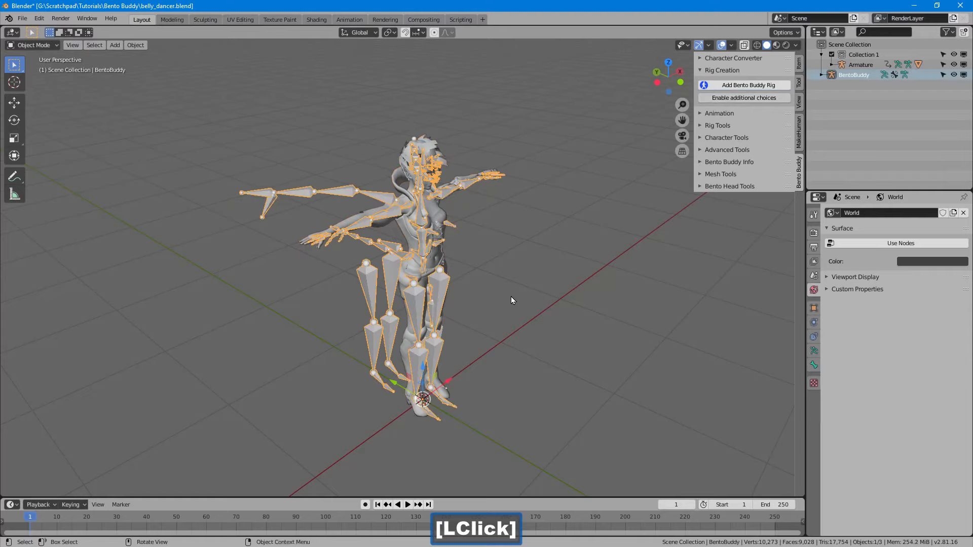
pyautogui.moveTo(398, 385); pyautogui.dragTo(314, 340)
pyautogui.moveTo(446, 294); pyautogui.dragTo(454, 294, button='middle')
pyautogui.moveTo(494, 230)
pyautogui.mouseDown(button='middle')
pyautogui.moveTo(530, 230)
pyautogui.moveTo(499, 229)
pyautogui.mouseUp(button='middle')
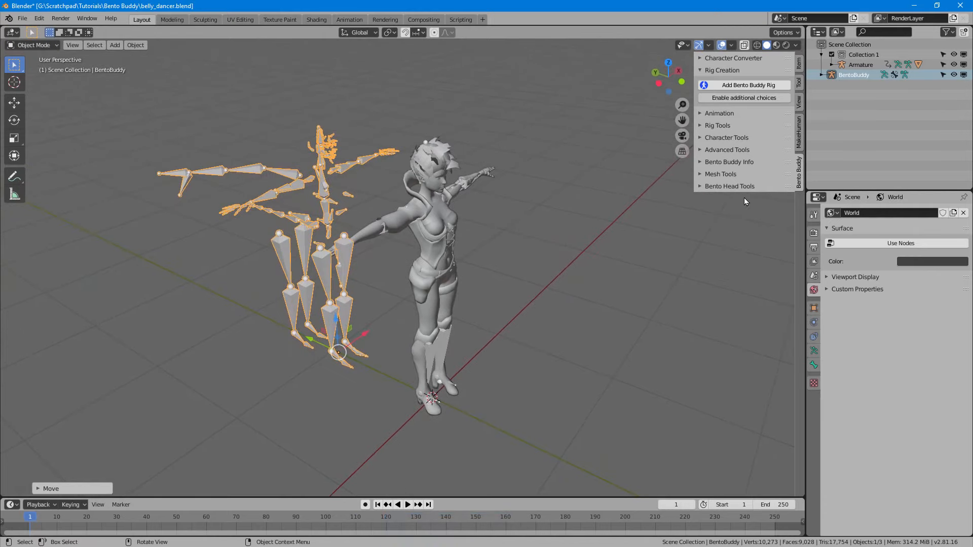
pyautogui.click(730, 70)
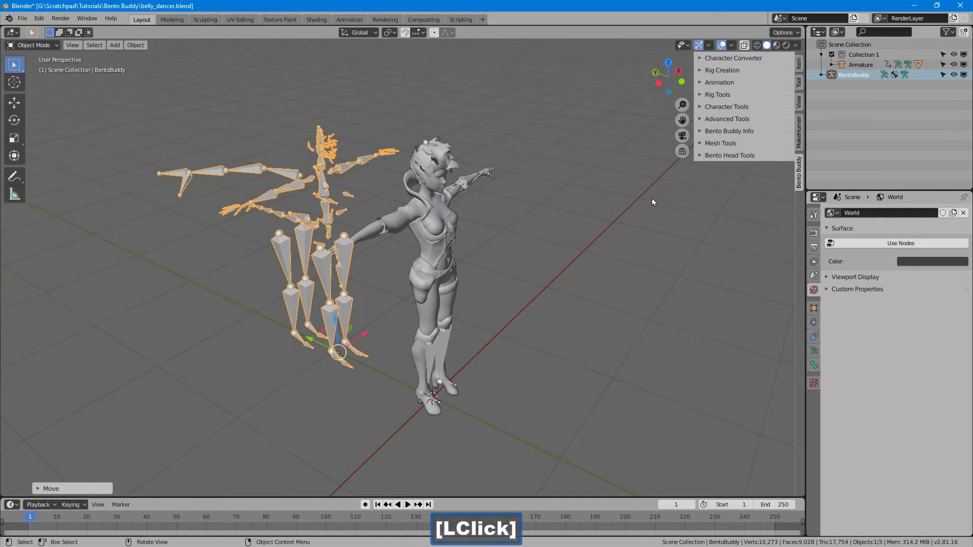
# - Load the test.ctm template into the Character Mapper and lock the BentoBuddy rig as the source
pyautogui.click(725, 108)
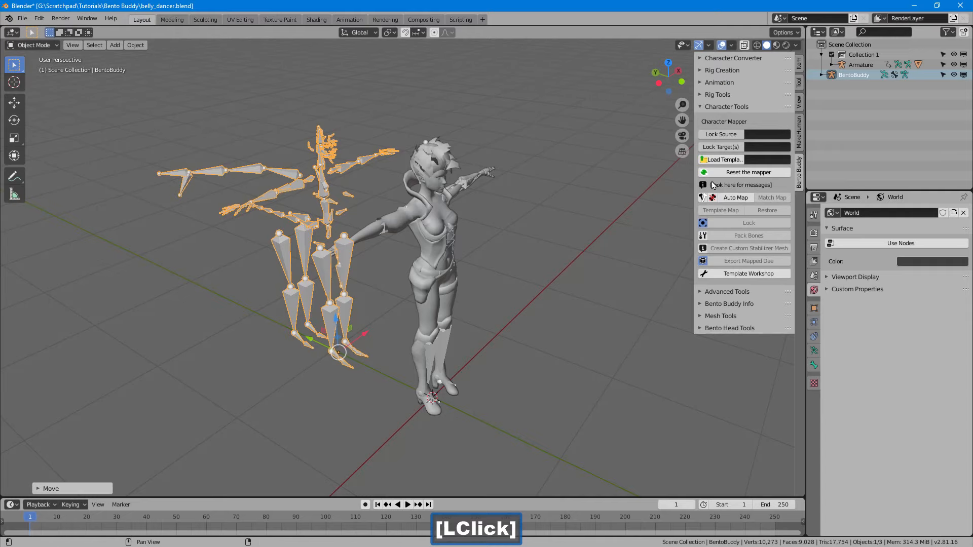
pyautogui.click(721, 160)
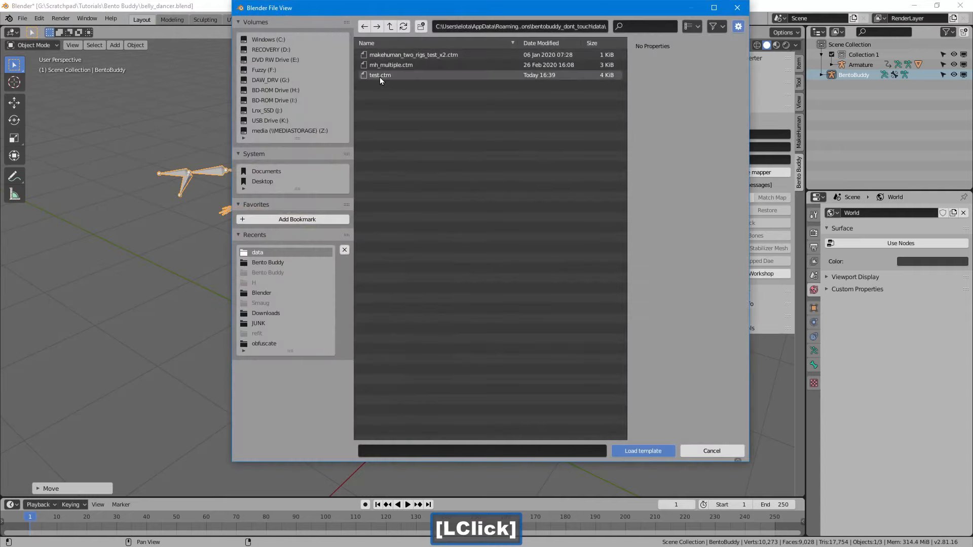
pyautogui.click(379, 76)
pyautogui.click(627, 450)
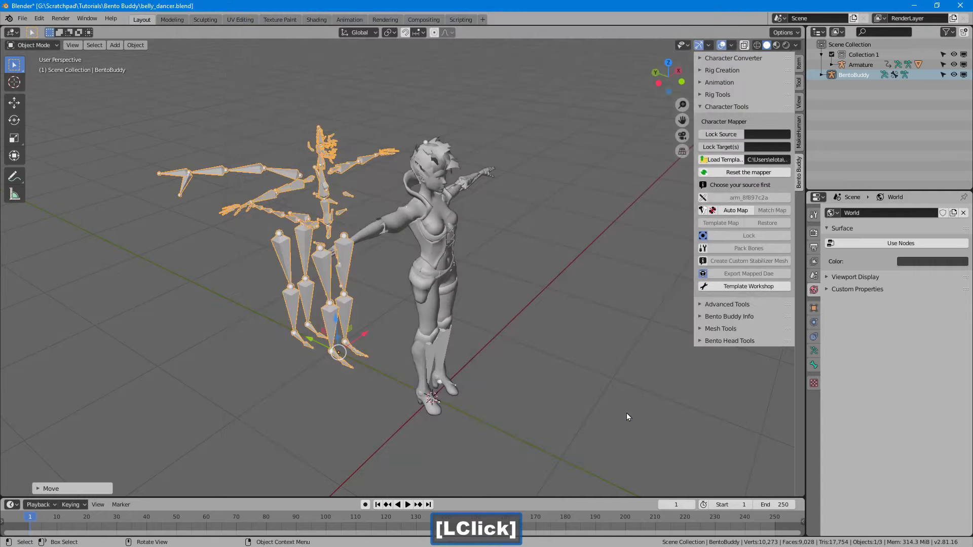
pyautogui.moveTo(558, 221); pyautogui.dragTo(564, 219, button='middle')
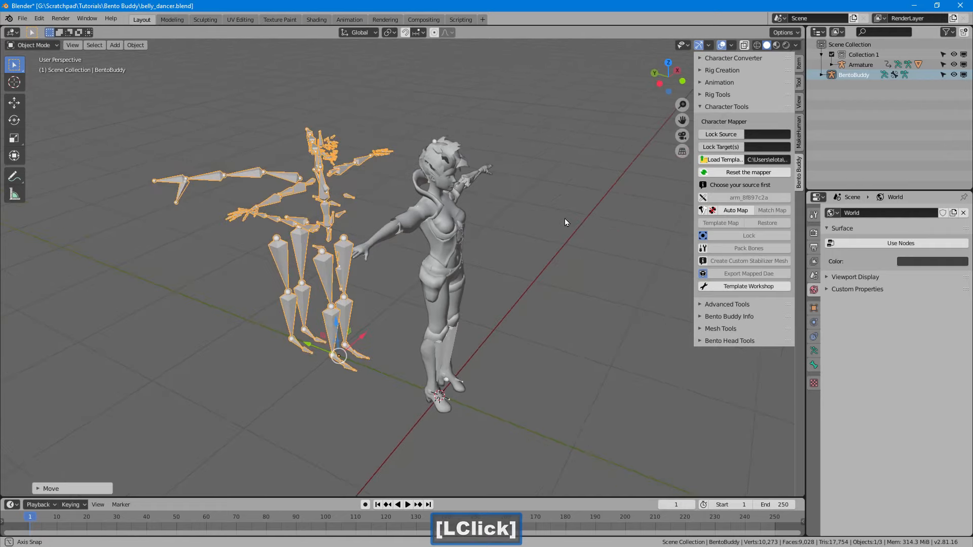
pyautogui.click(721, 135)
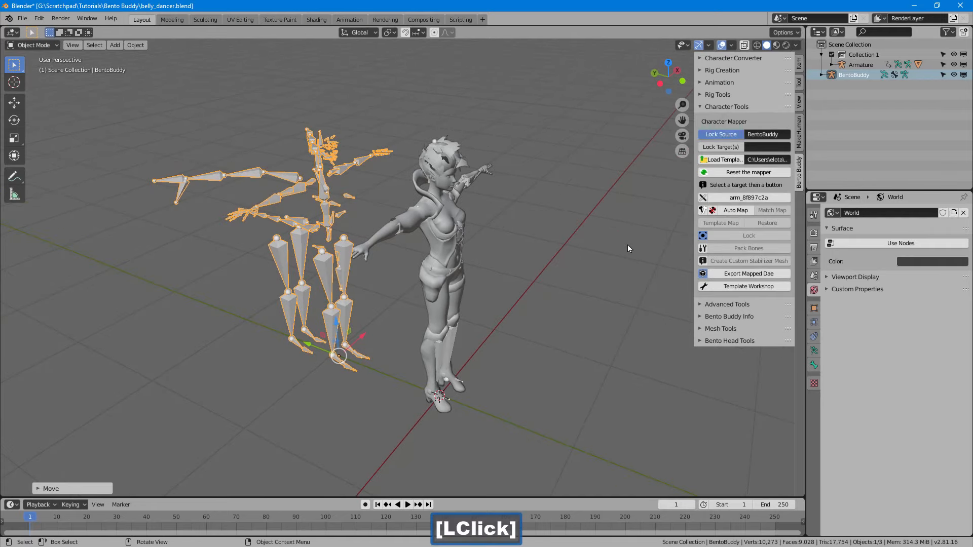
# - Select the character's armature and make its bones display in front of the mesh
pyautogui.click(454, 338)
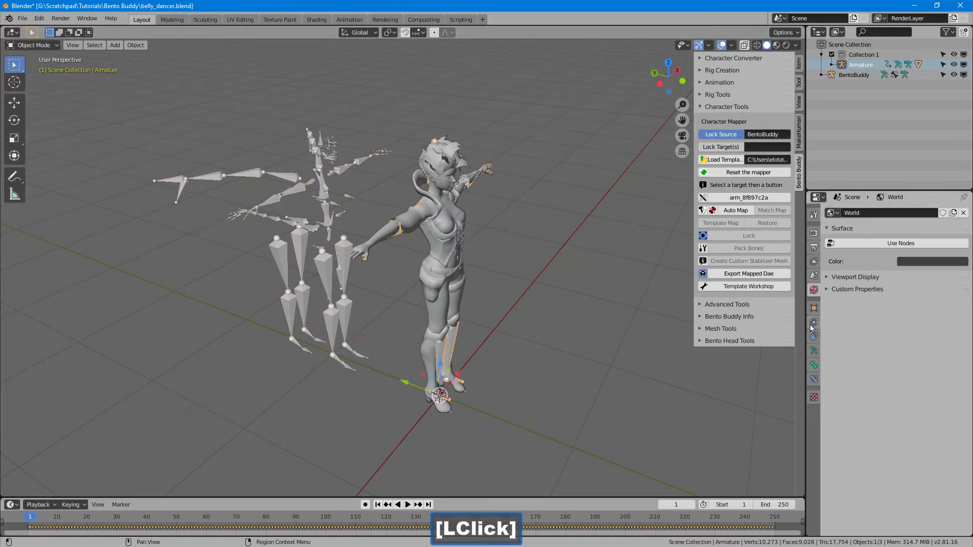
pyautogui.click(813, 351)
pyautogui.click(856, 353)
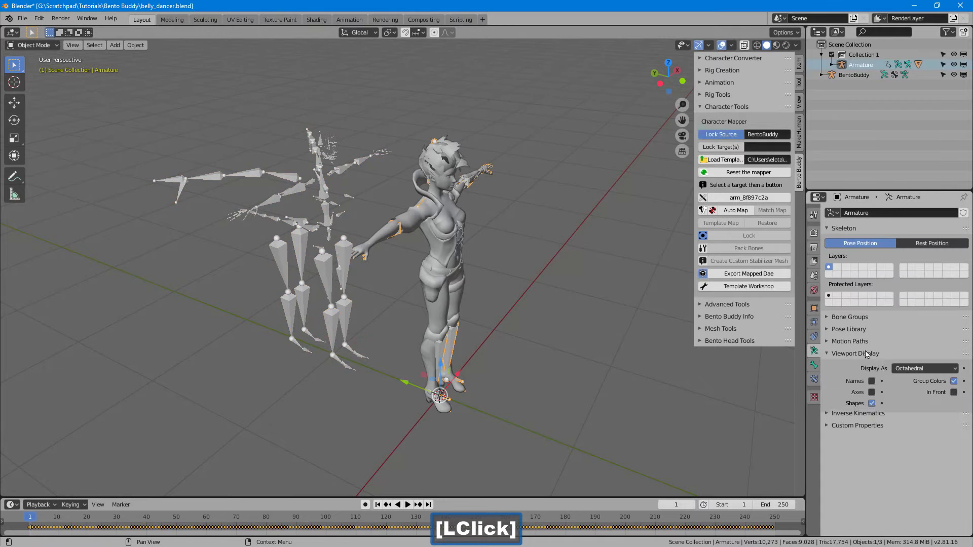
pyautogui.click(953, 392)
pyautogui.moveTo(634, 358); pyautogui.dragTo(638, 279, button='middle')
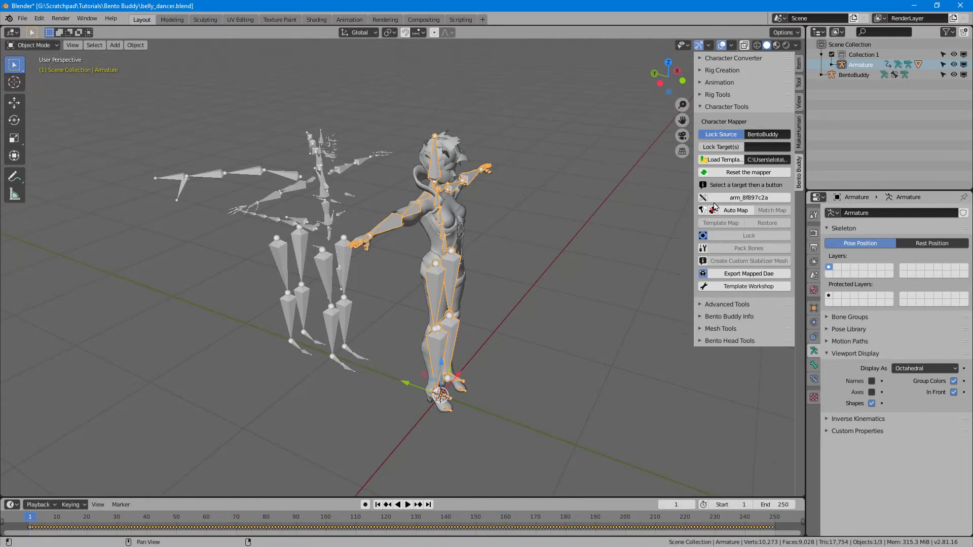
# - Assign the character's armature as the mapper target and apply the template map to the Bento Buddy rig
pyautogui.click(747, 197)
pyautogui.moveTo(556, 220)
pyautogui.mouseDown(button='middle')
pyautogui.moveTo(576, 229)
pyautogui.moveTo(545, 225)
pyautogui.mouseUp(button='middle')
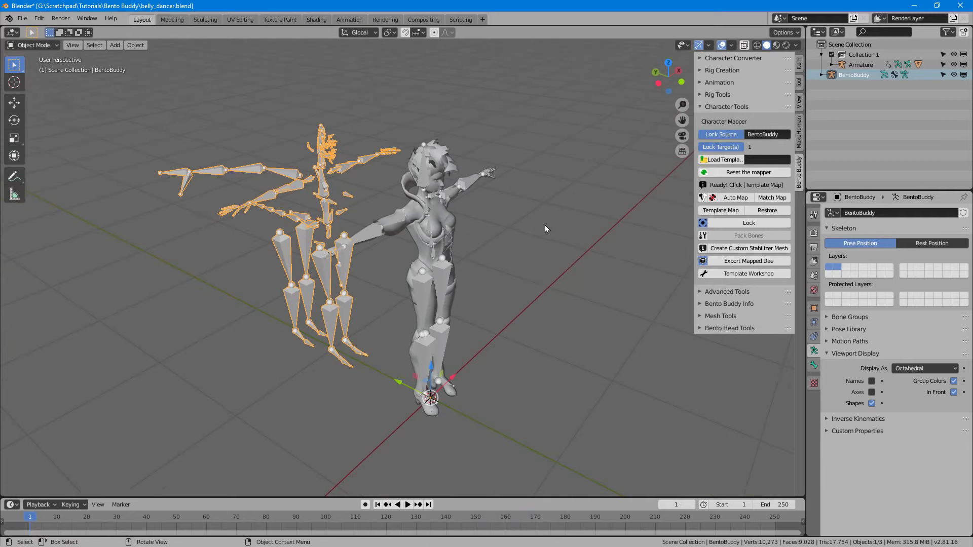
pyautogui.click(704, 211)
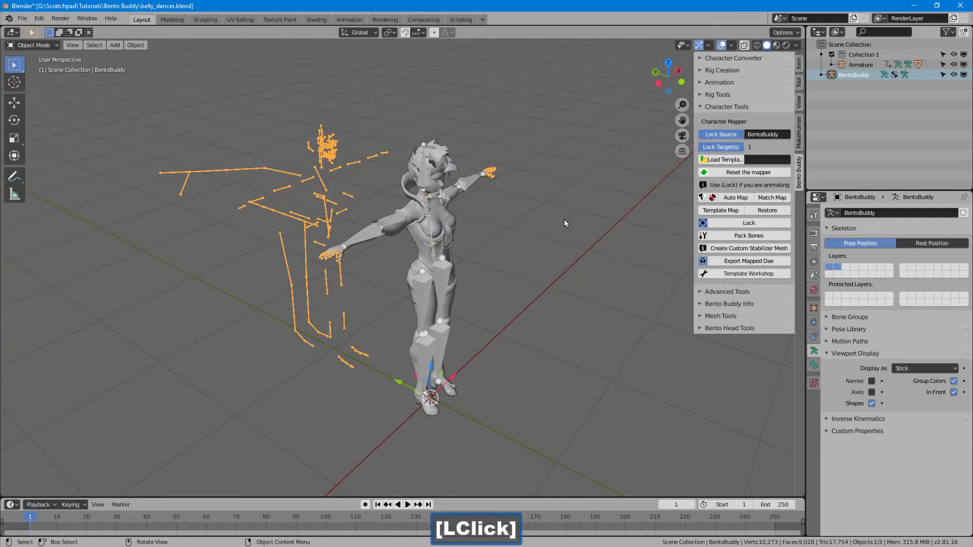
# - Lock the mapped rigs together for animating, scrub through the animation to check it, and return to the first frame
pyautogui.click(723, 223)
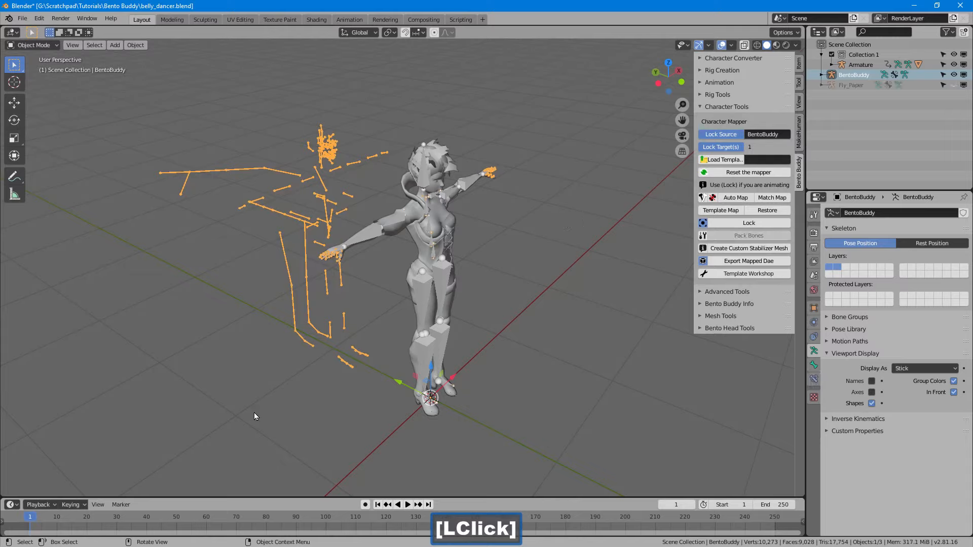
pyautogui.moveTo(62, 518); pyautogui.dragTo(136, 516)
pyautogui.click(379, 506)
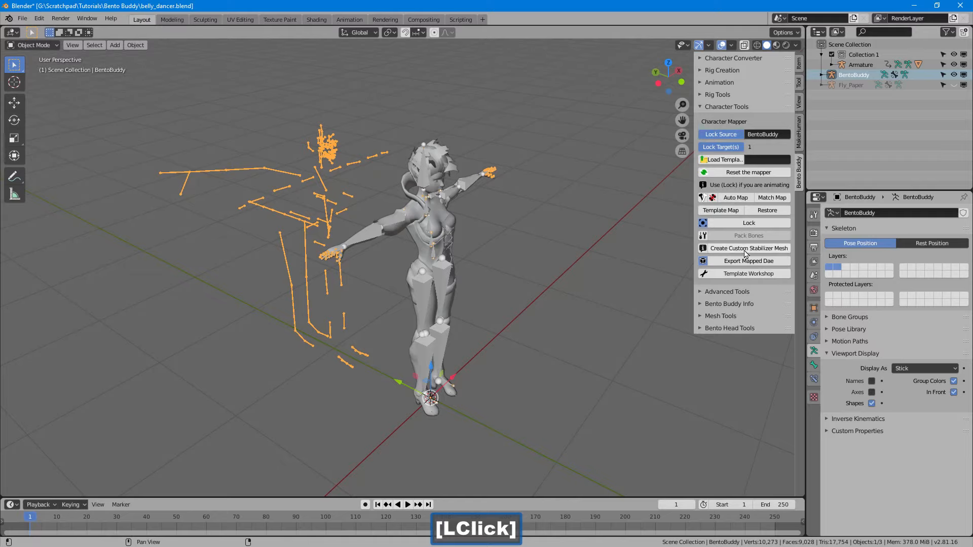
# - Set the animation export options to 15 fps with an end frame of 150
pyautogui.click(718, 107)
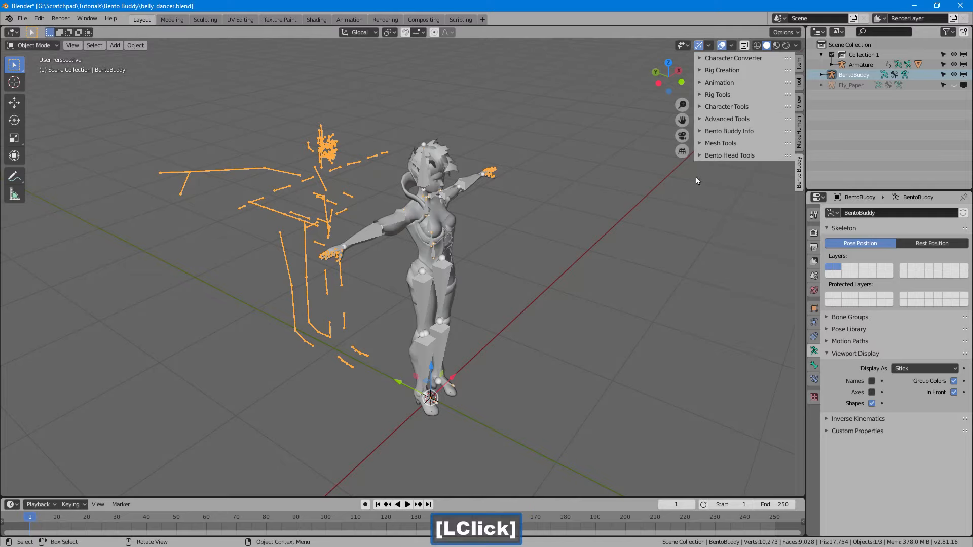
pyautogui.click(715, 83)
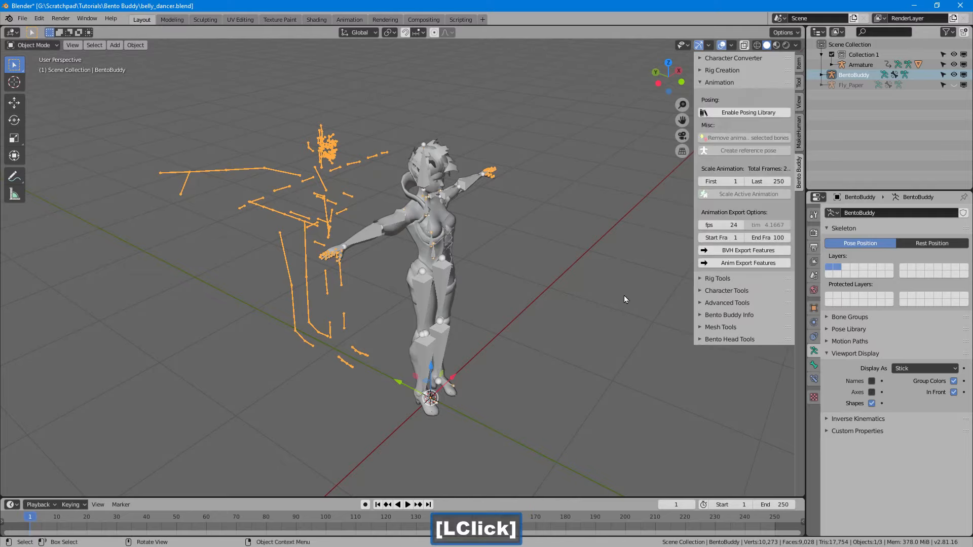
pyautogui.click(702, 226)
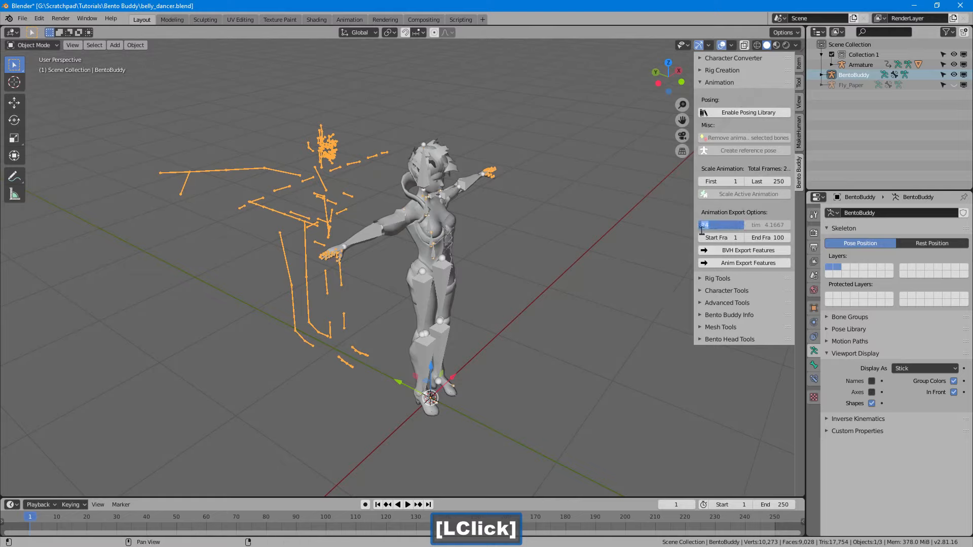
pyautogui.write('15')
pyautogui.press('Return')
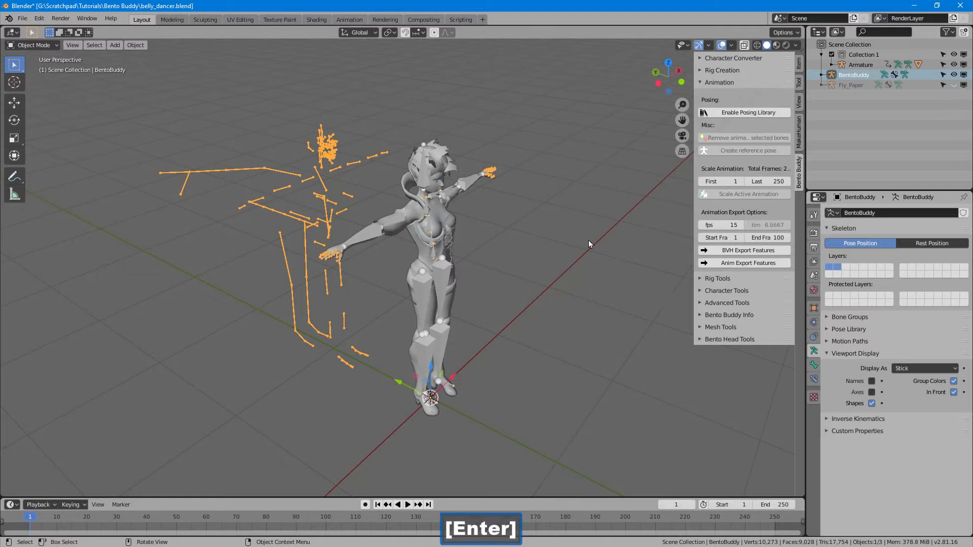
pyautogui.click(765, 238)
pyautogui.write('150')
pyautogui.press('Return')
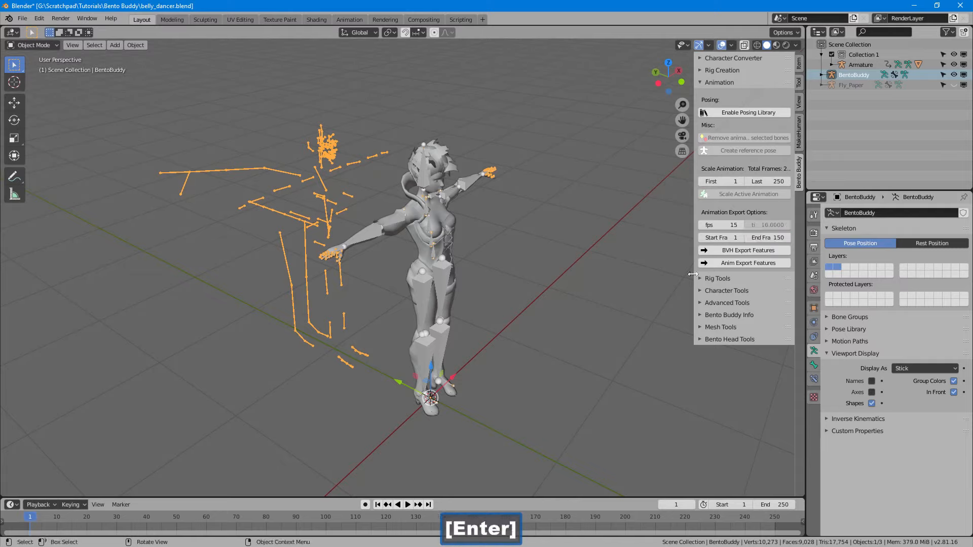
# - Export the standard BVH animation of the Bento Buddy rig, overwriting b.bvh
pyautogui.click(765, 251)
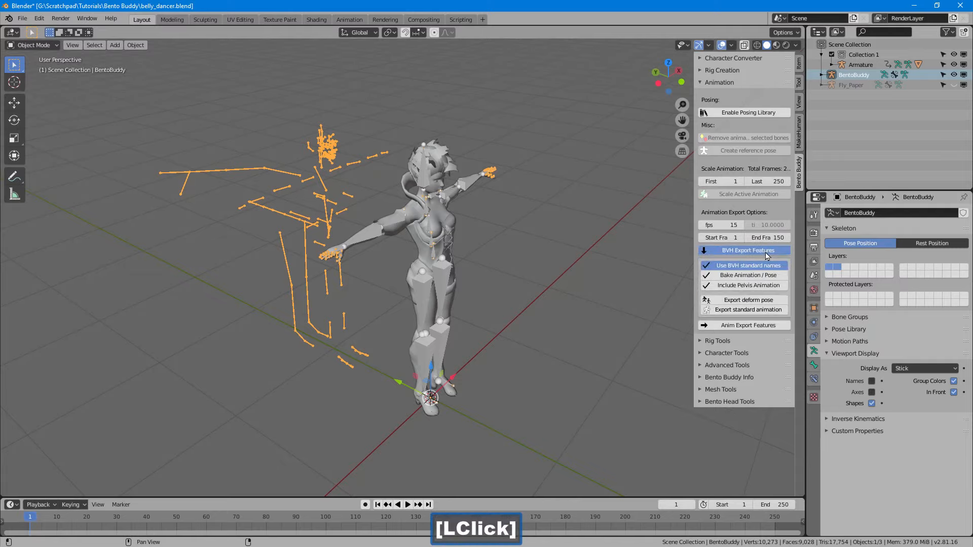
pyautogui.click(760, 313)
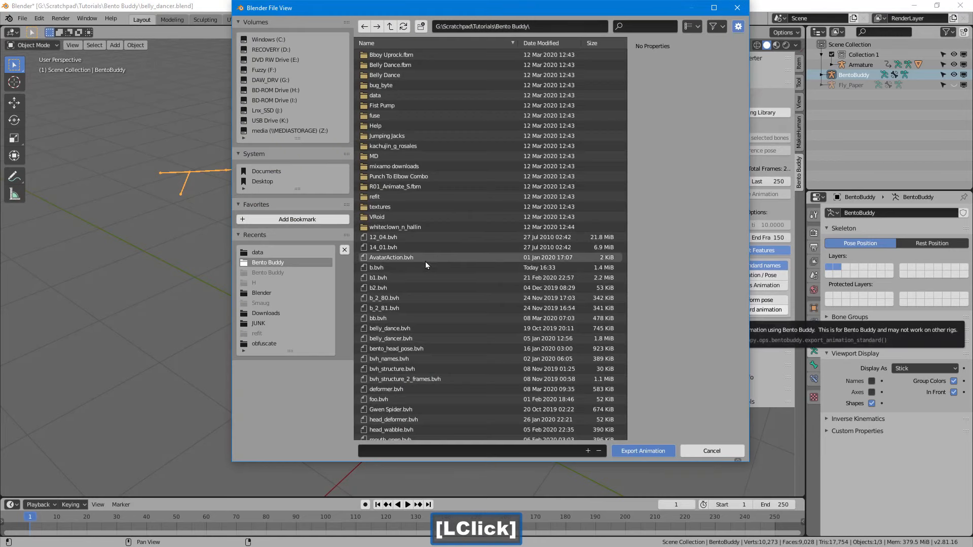
pyautogui.click(418, 268)
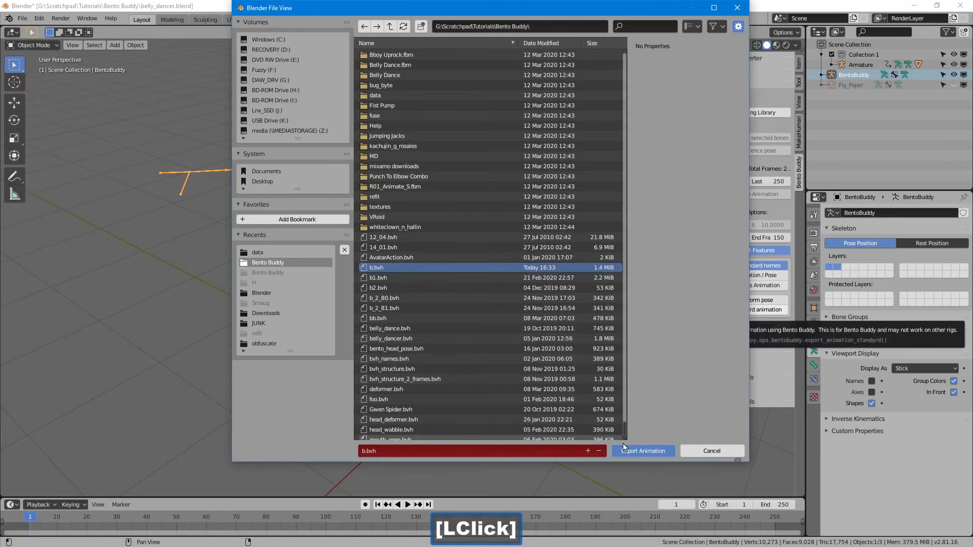
pyautogui.click(637, 452)
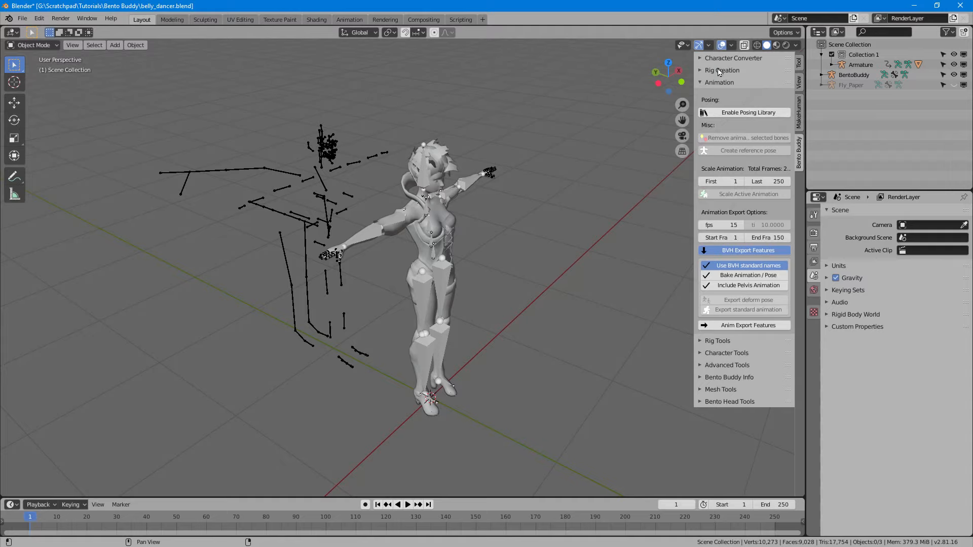
# - Reset the Character Mapper
pyautogui.click(719, 83)
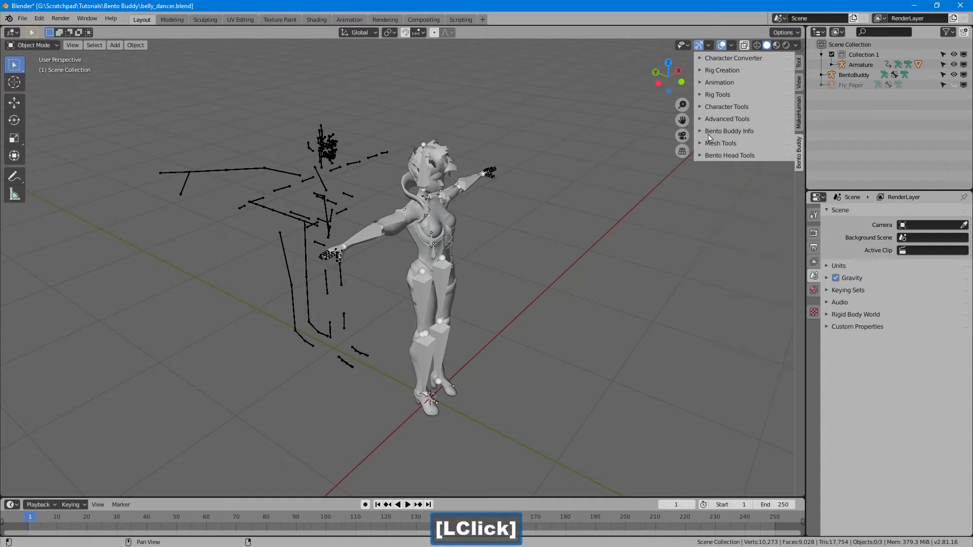
pyautogui.click(712, 107)
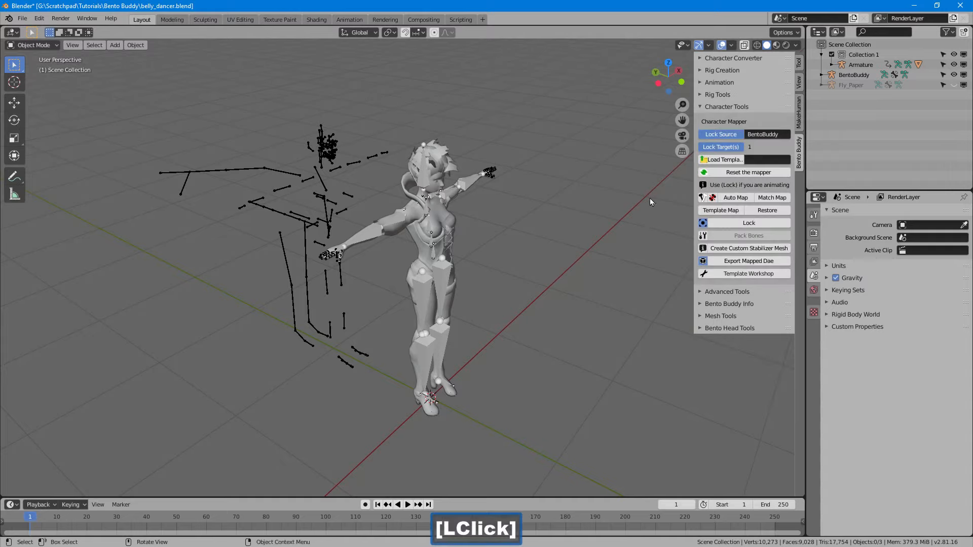
pyautogui.click(763, 174)
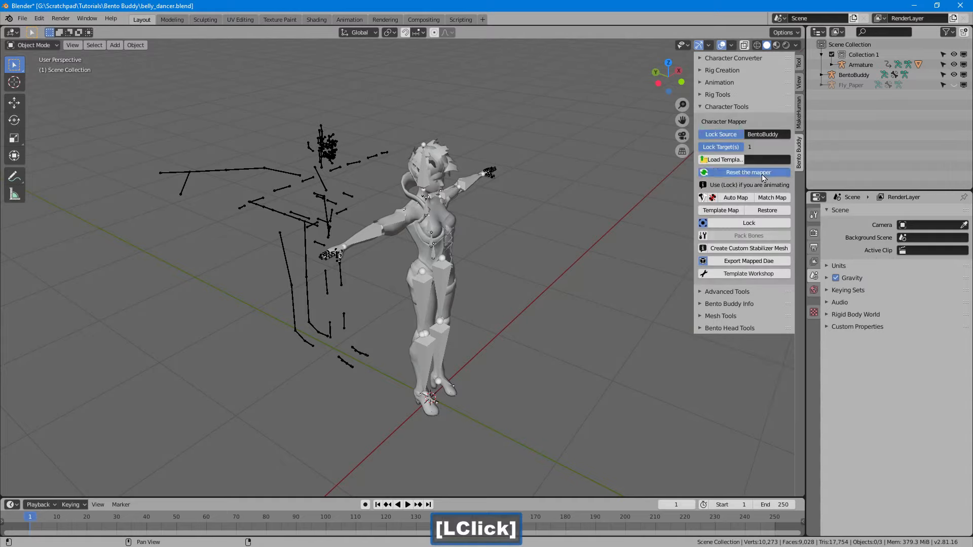
# - Delete the BentoBuddy and Fly_Paper rigs, keeping only the dancer's armature
pyautogui.click(366, 117)
pyautogui.click(276, 197)
pyautogui.press('Delete')
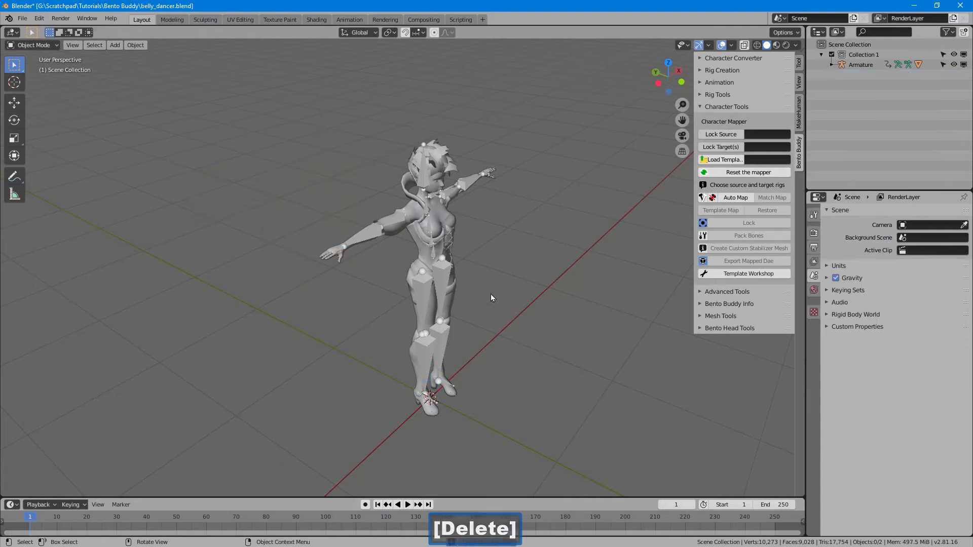
# - Convert the dancer character with the Character Converter using the mixamo_fbx.ccm map
pyautogui.moveTo(497, 225); pyautogui.dragTo(294, 369)
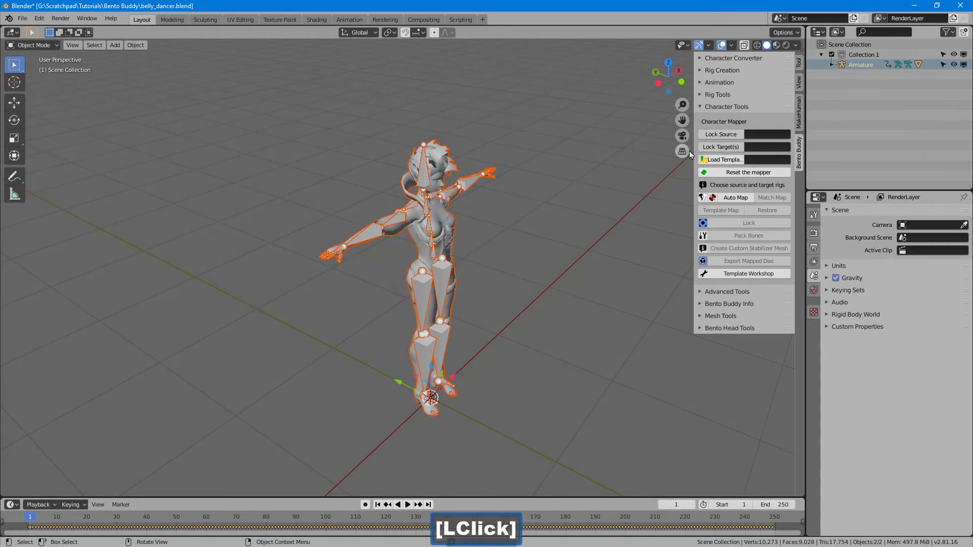
pyautogui.click(711, 108)
pyautogui.click(715, 60)
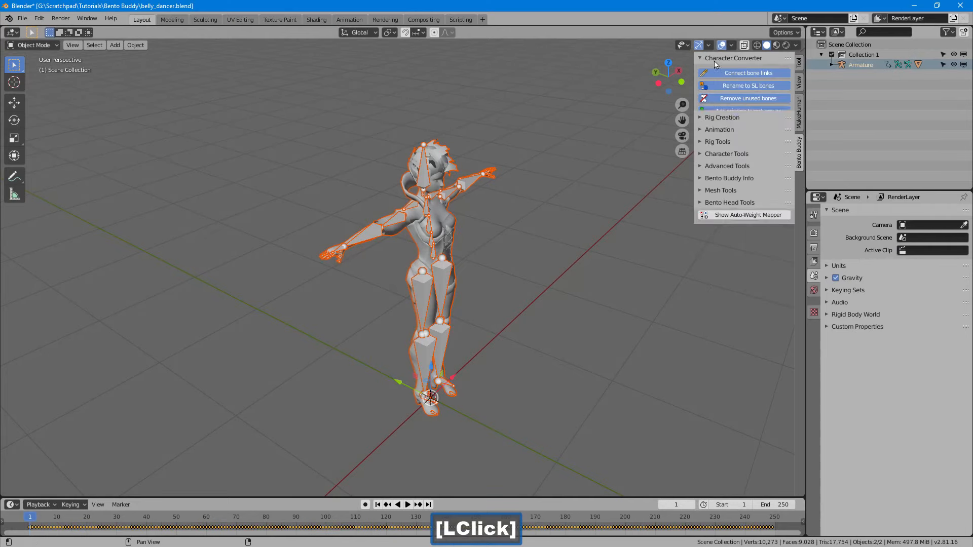
pyautogui.click(711, 162)
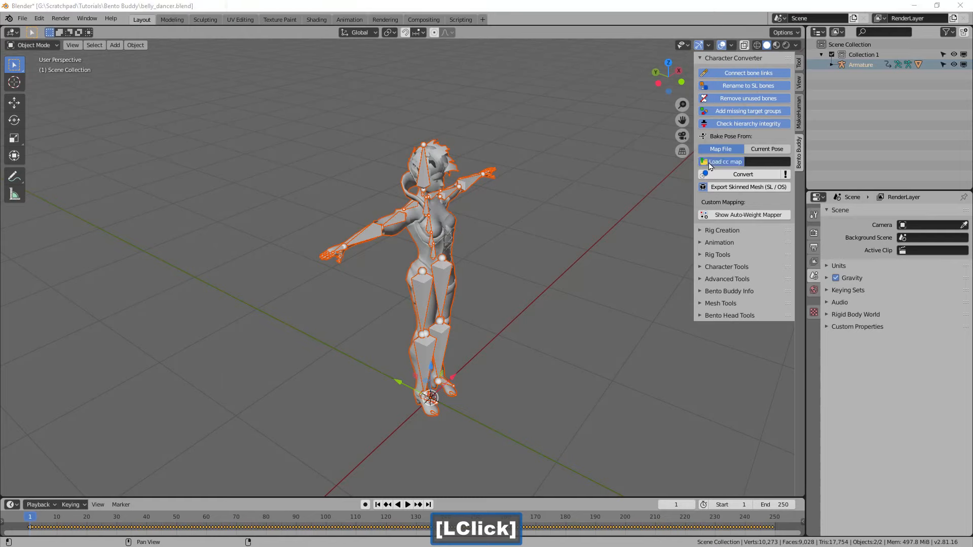
pyautogui.click(400, 124)
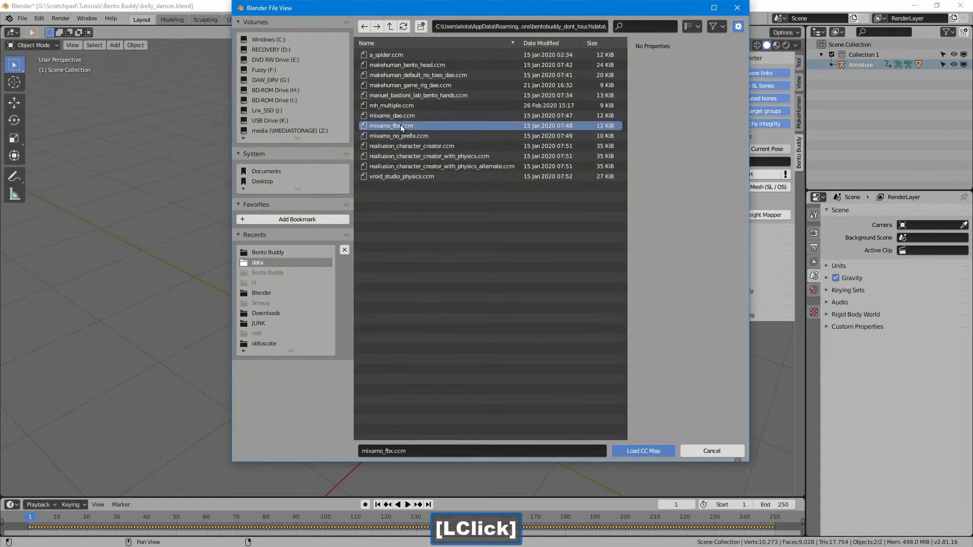
pyautogui.click(629, 450)
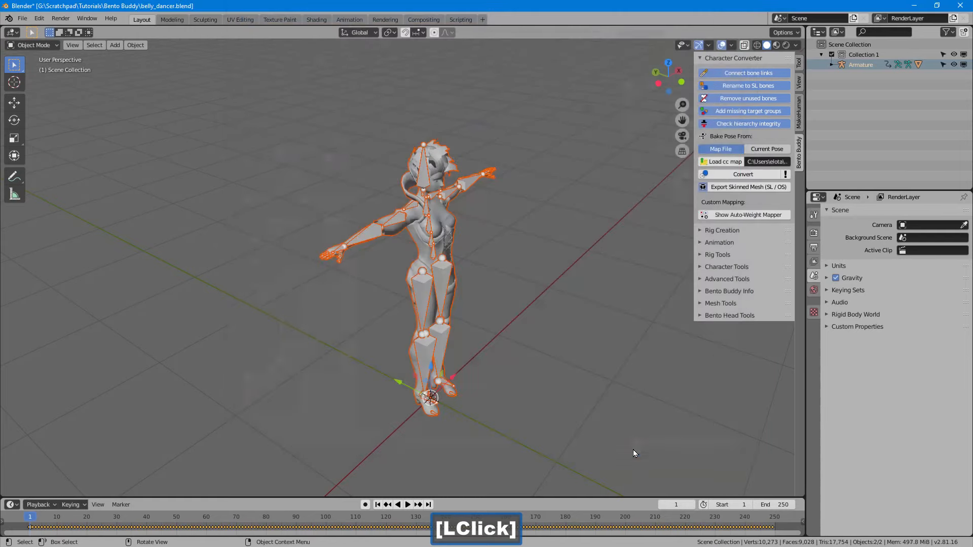
pyautogui.click(724, 175)
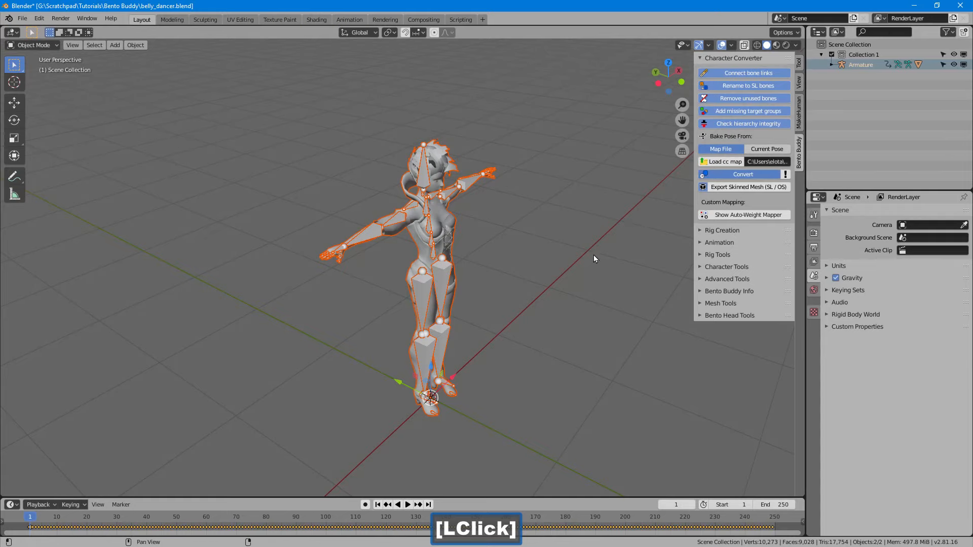
# - Export the converted dancer as a skinned mesh for SL / OS, overwriting a_test.dae
pyautogui.moveTo(552, 75); pyautogui.dragTo(353, 402)
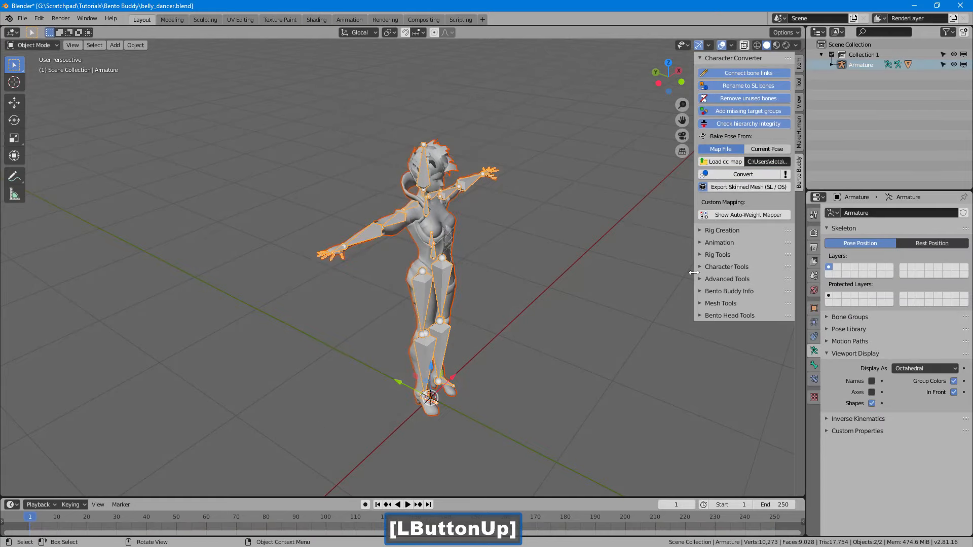
pyautogui.click(722, 188)
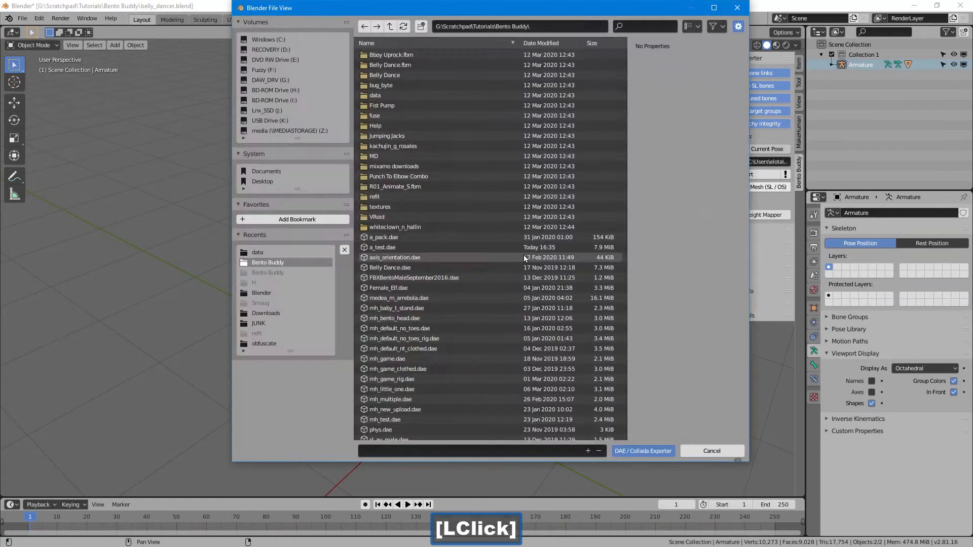
pyautogui.click(462, 248)
pyautogui.click(624, 452)
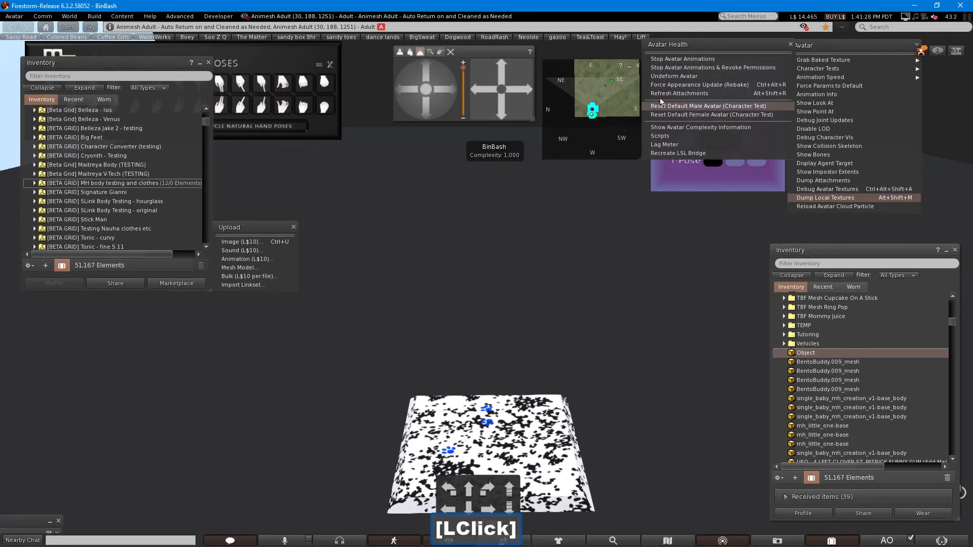
# - Switch to the Firestorm viewer, undeform the avatar, and upload the b.bvh animation
pyautogui.click(699, 84)
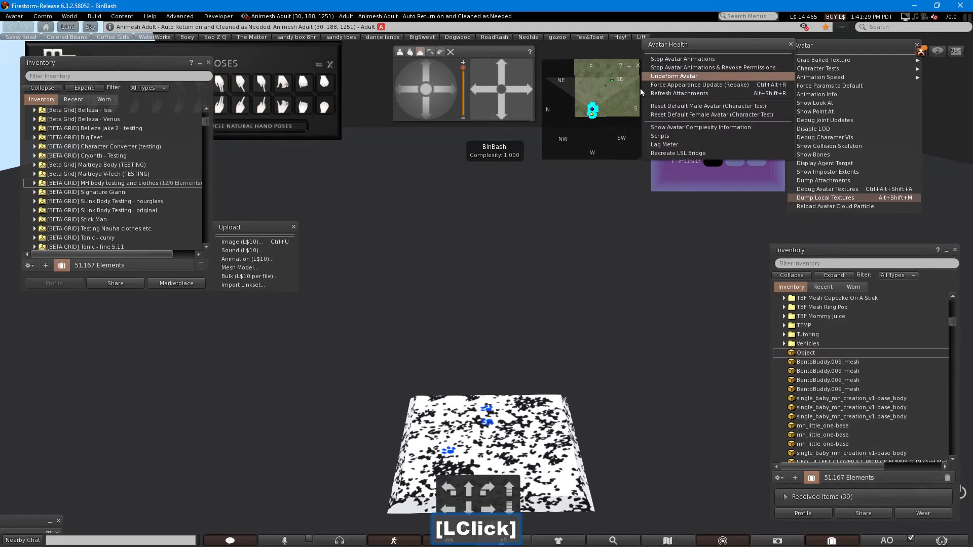
pyautogui.click(262, 259)
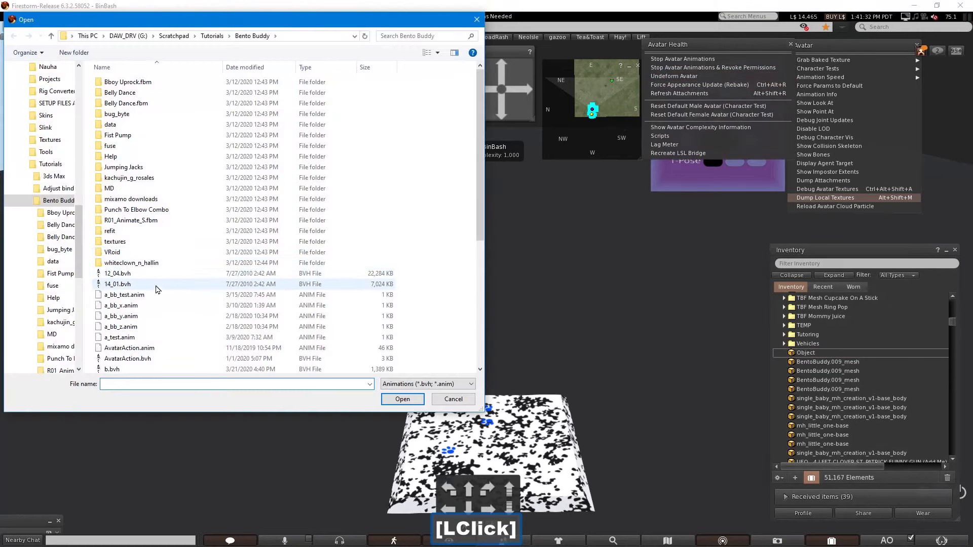
pyautogui.click(144, 368)
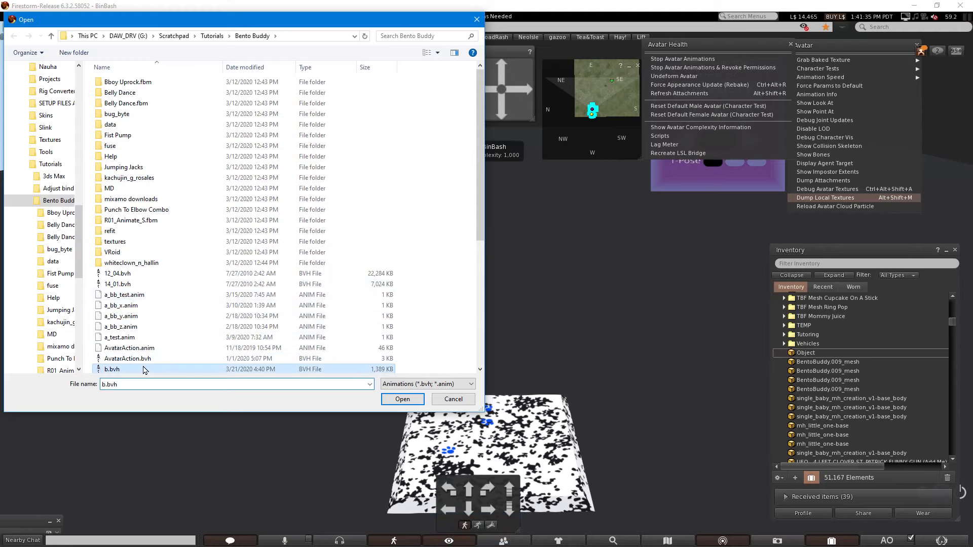
pyautogui.click(402, 400)
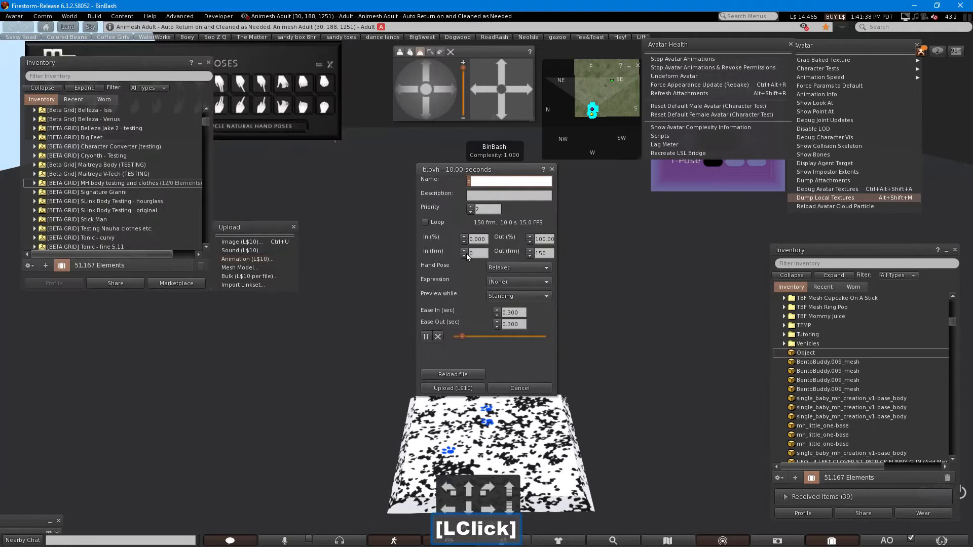
pyautogui.click(458, 390)
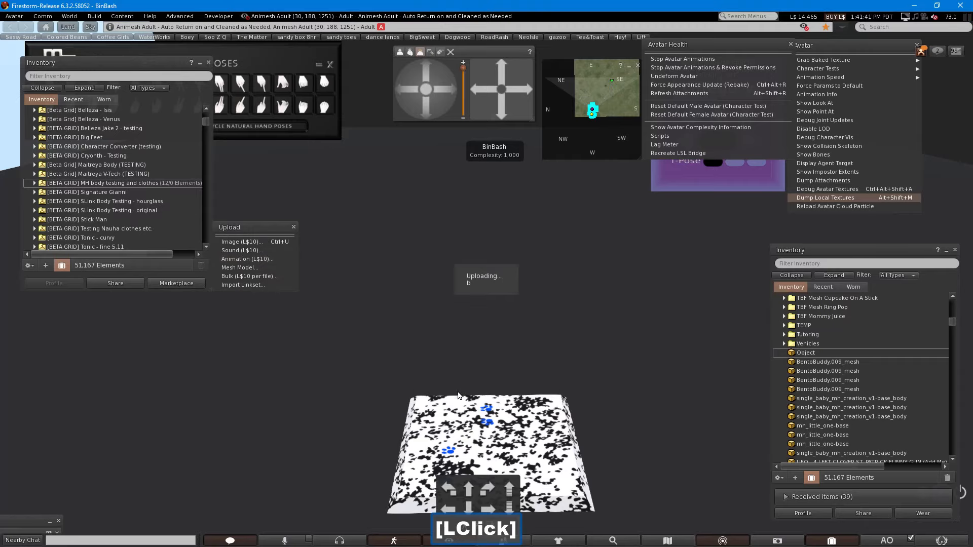
# - Load a_test.dae for mesh model upload and set the Lowest level of detail's triangle limit to 0
pyautogui.click(247, 269)
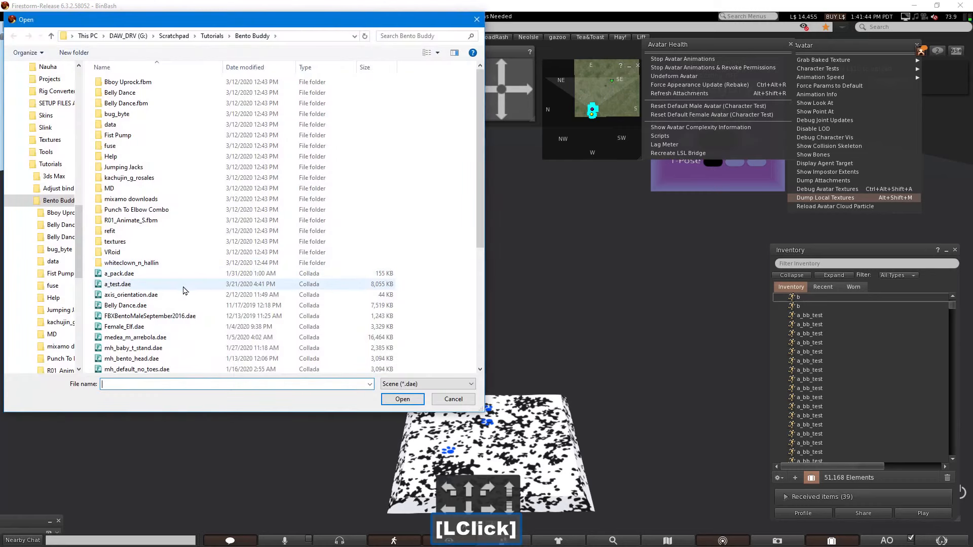
pyautogui.click(179, 285)
pyautogui.click(386, 401)
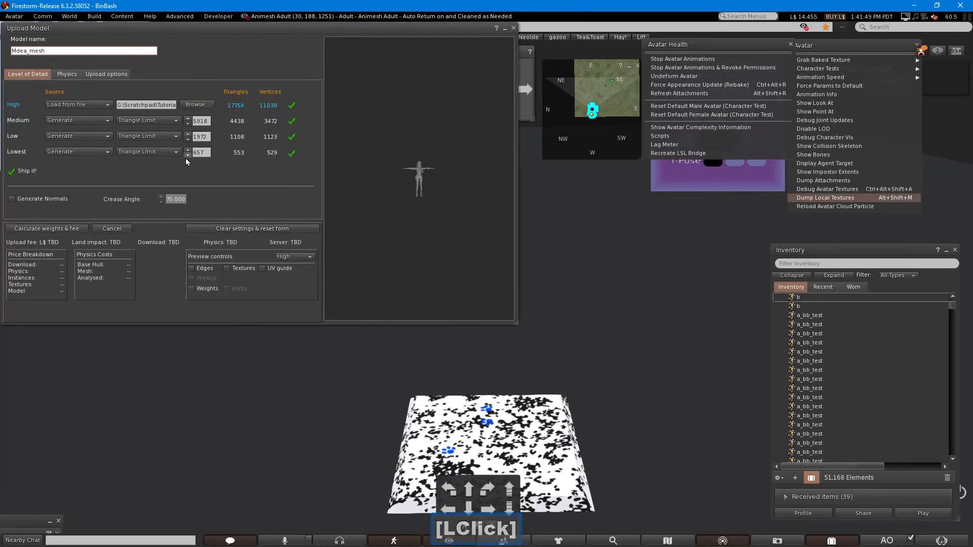
pyautogui.click(187, 157)
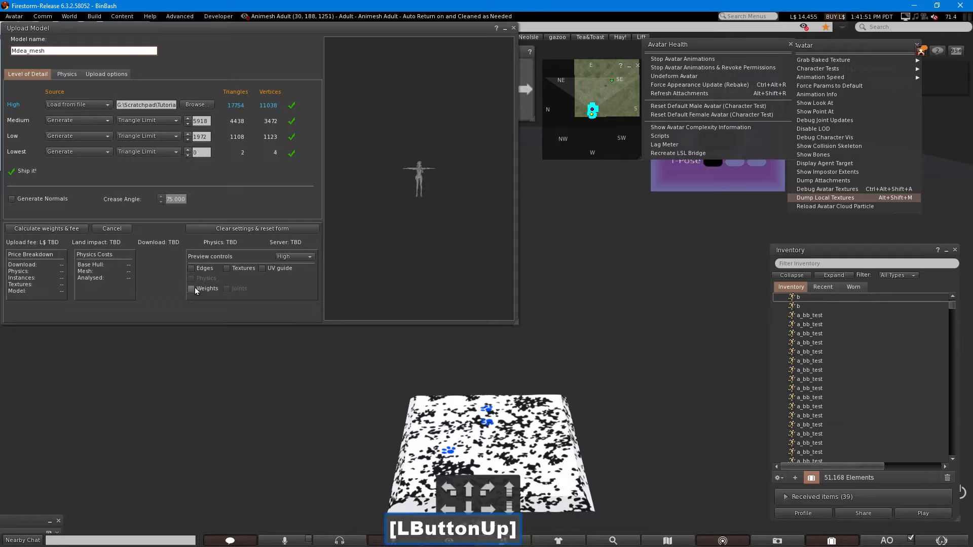
# - Examine the model's skin weights in the upload preview
pyautogui.click(196, 291)
pyautogui.moveTo(419, 178); pyautogui.dragTo(181, 278)
pyautogui.click(191, 289)
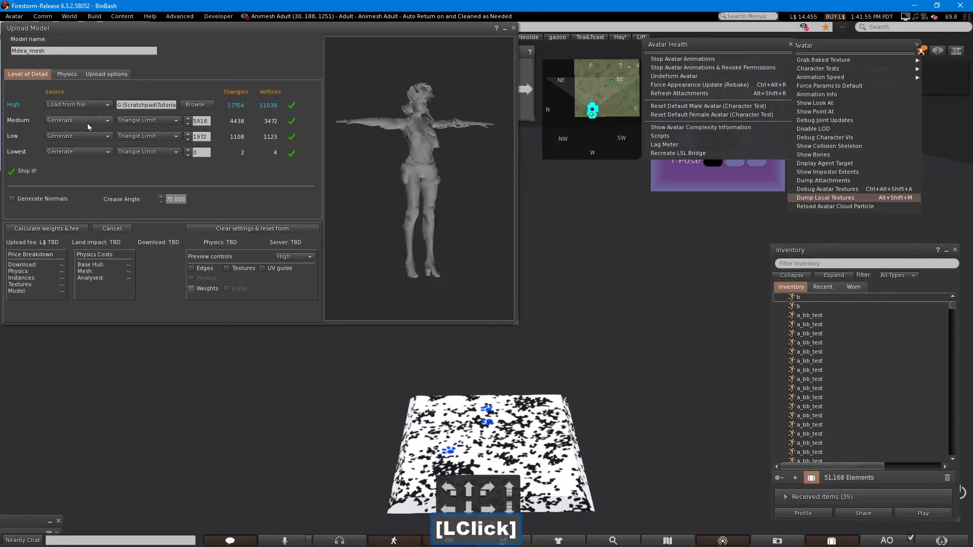
# - Use the Lowest level of detail as the model's physics model
pyautogui.click(64, 76)
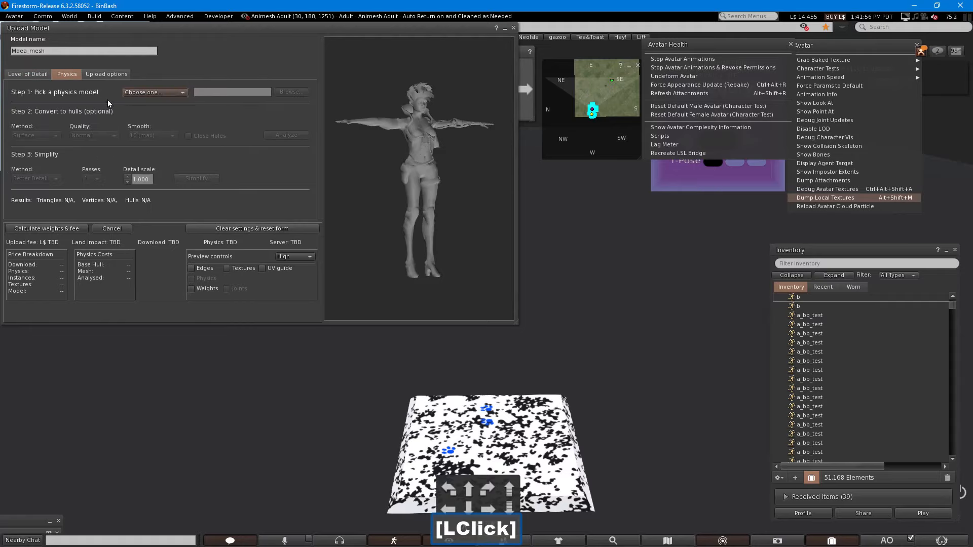
pyautogui.click(135, 93)
pyautogui.click(129, 111)
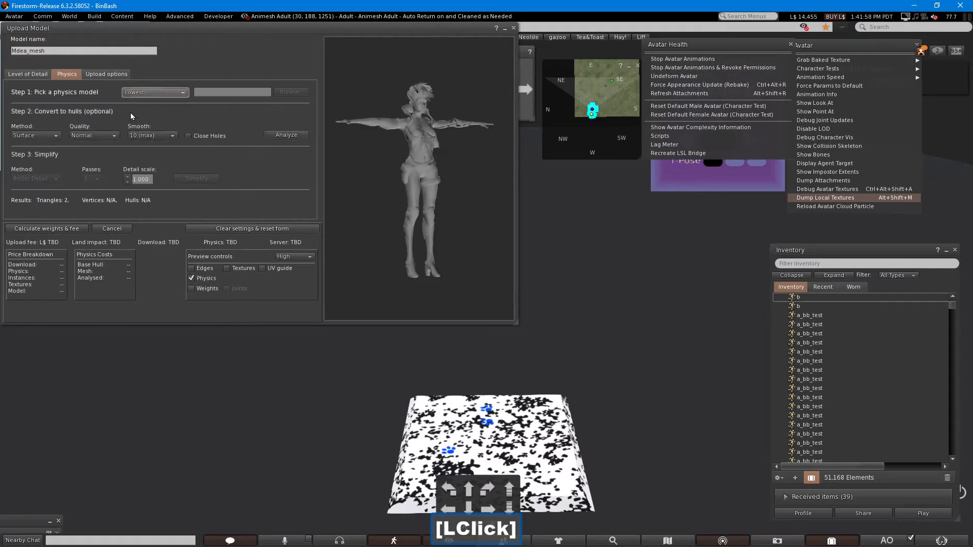
# - Include skin weight and joint positions, calculate the weights and fee, and upload the mesh model
pyautogui.click(107, 75)
pyautogui.click(65, 151)
pyautogui.click(51, 166)
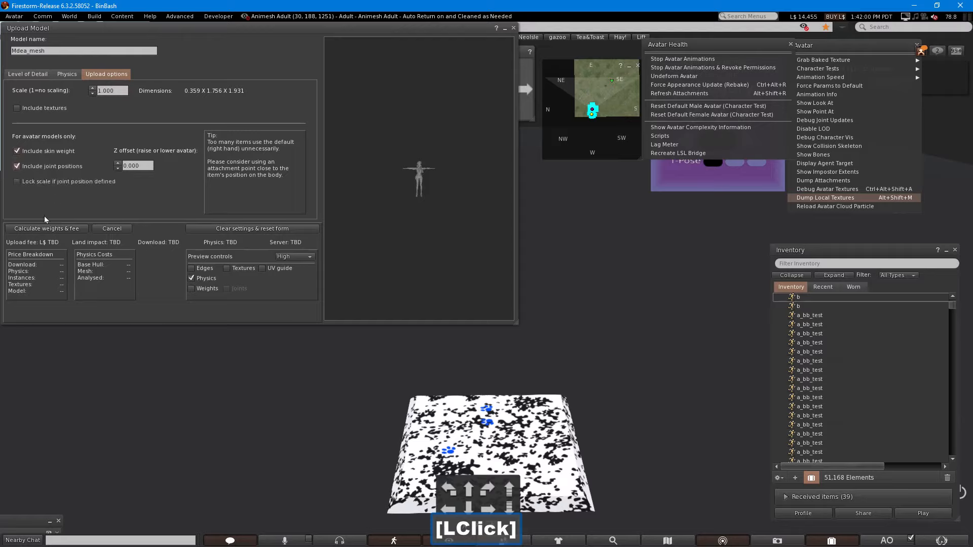
pyautogui.click(50, 229)
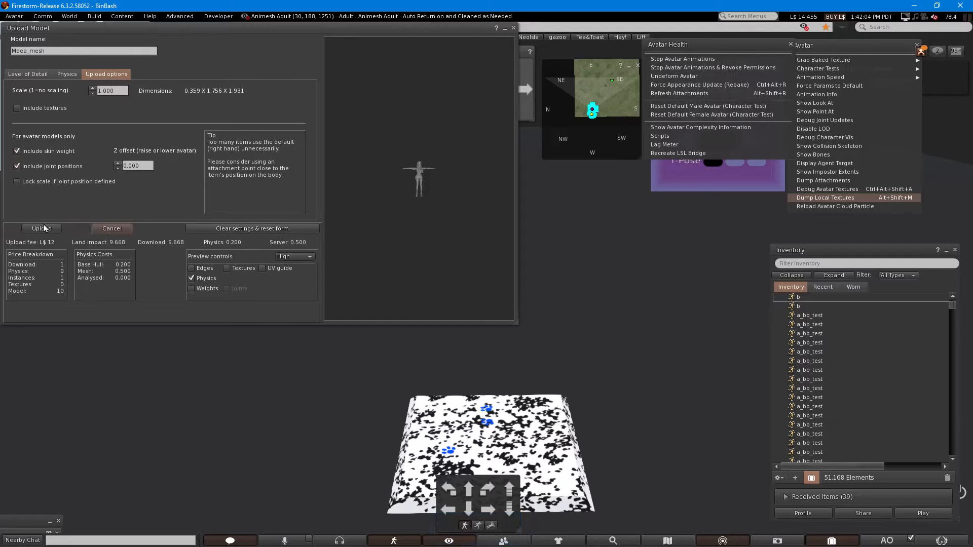
pyautogui.click(44, 231)
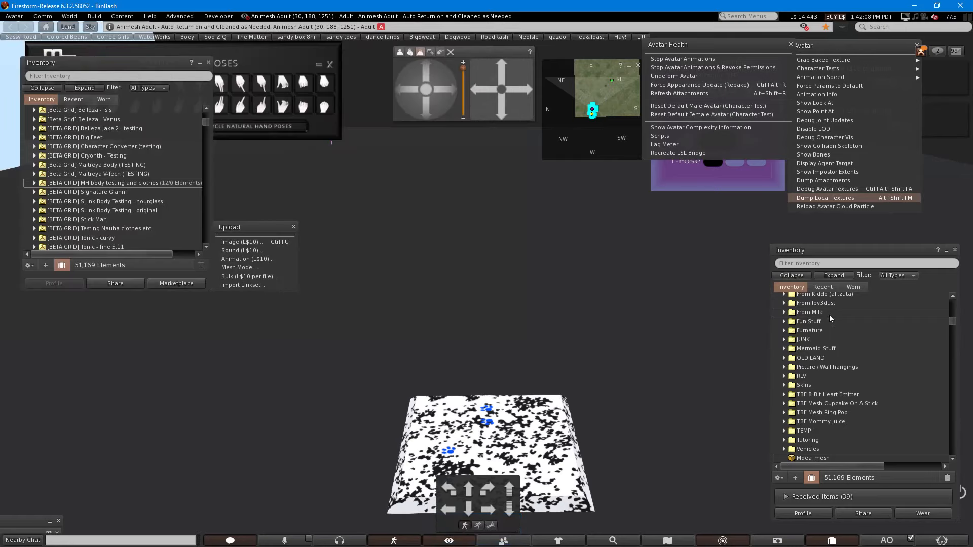
# - Wear the uploaded Mdea_mesh from the inventory and undeform the avatar
pyautogui.doubleClick(807, 458)
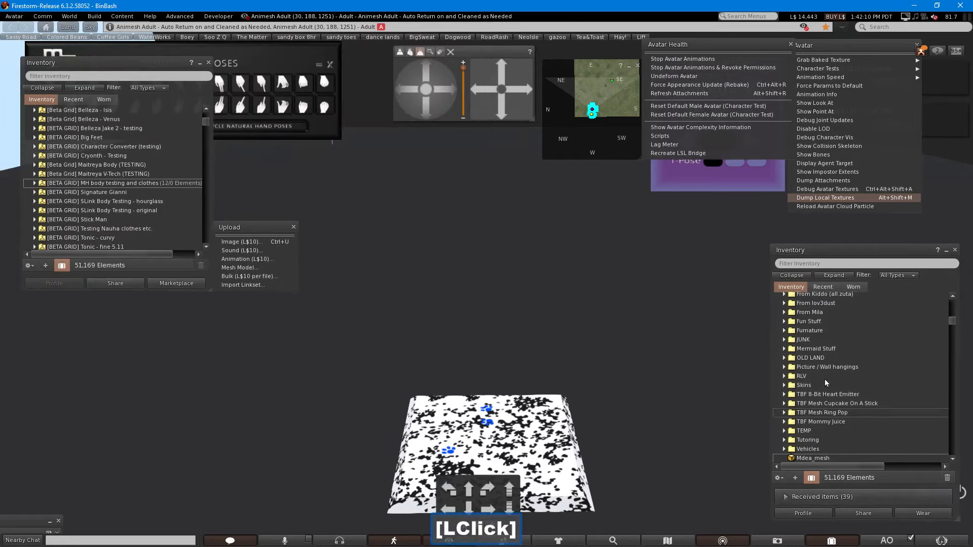
pyautogui.click(824, 291)
pyautogui.keyDown('alt'); pyautogui.moveTo(558, 345); pyautogui.dragTo(582, 355); pyautogui.keyUp('alt')
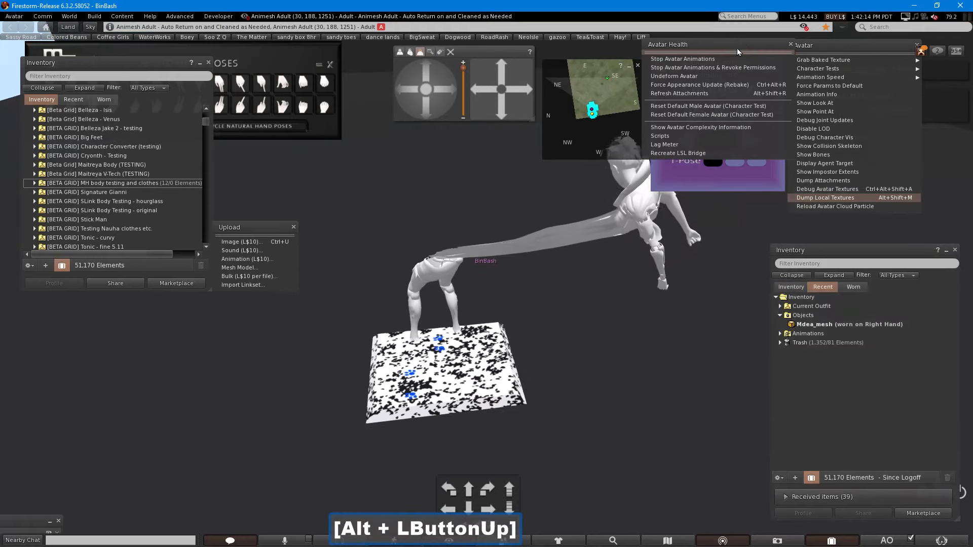
pyautogui.click(701, 77)
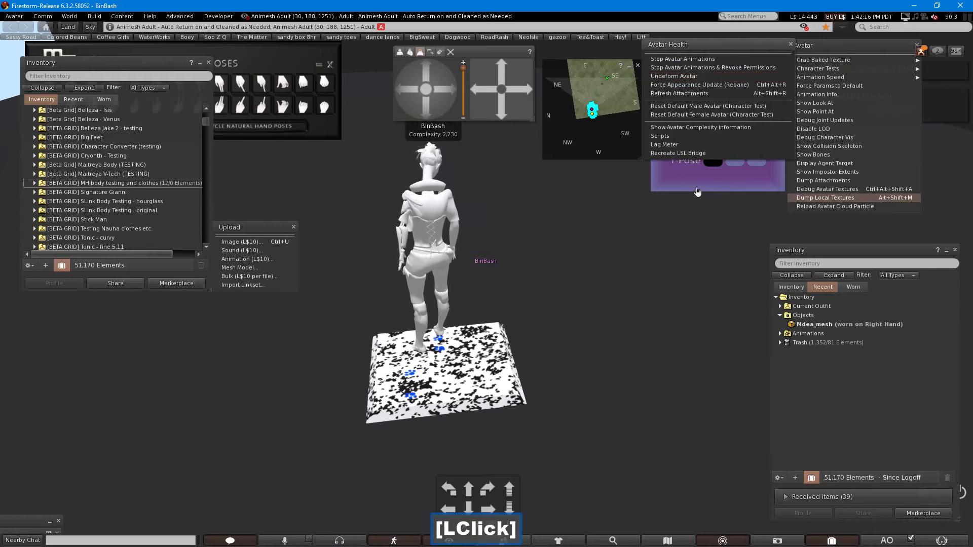
# - Take off Mdea_mesh and wear it again on the avatar
pyautogui.click(803, 325)
pyautogui.doubleClick(806, 326)
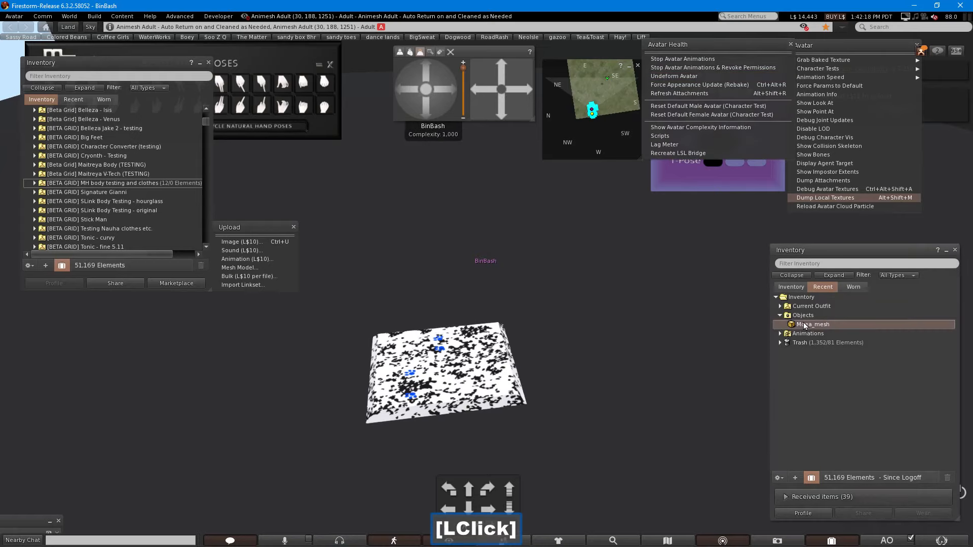
pyautogui.doubleClick(806, 326)
pyautogui.keyDown('alt'); pyautogui.moveTo(442, 253); pyautogui.dragTo(633, 213); pyautogui.keyUp('alt')
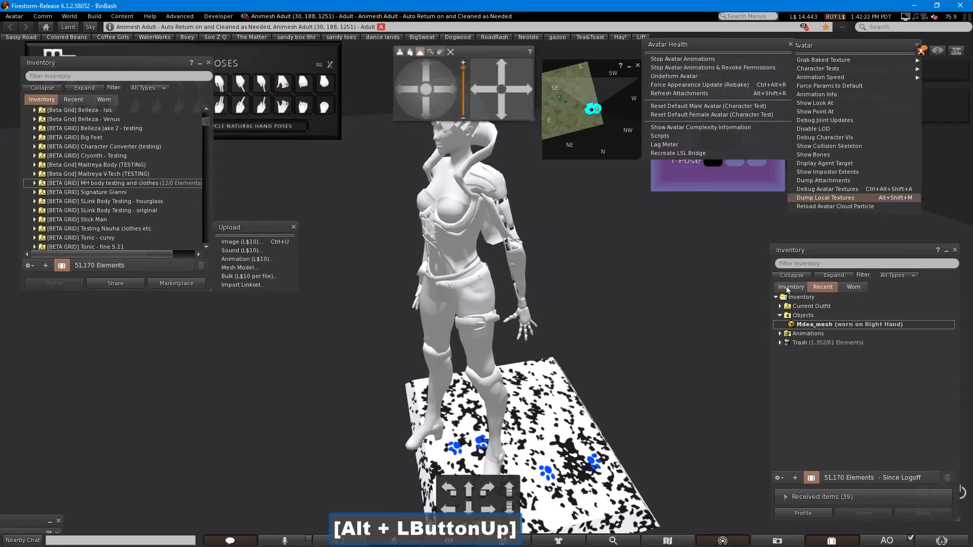
# - Play the recently uploaded animation b from the inventory and watch the avatar dance from the front
pyautogui.click(791, 287)
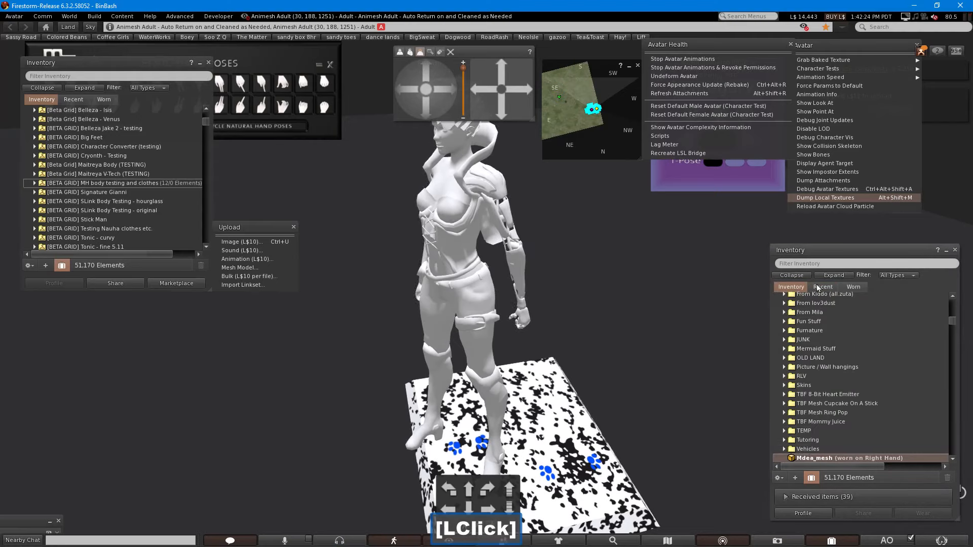
pyautogui.click(822, 286)
pyautogui.click(780, 333)
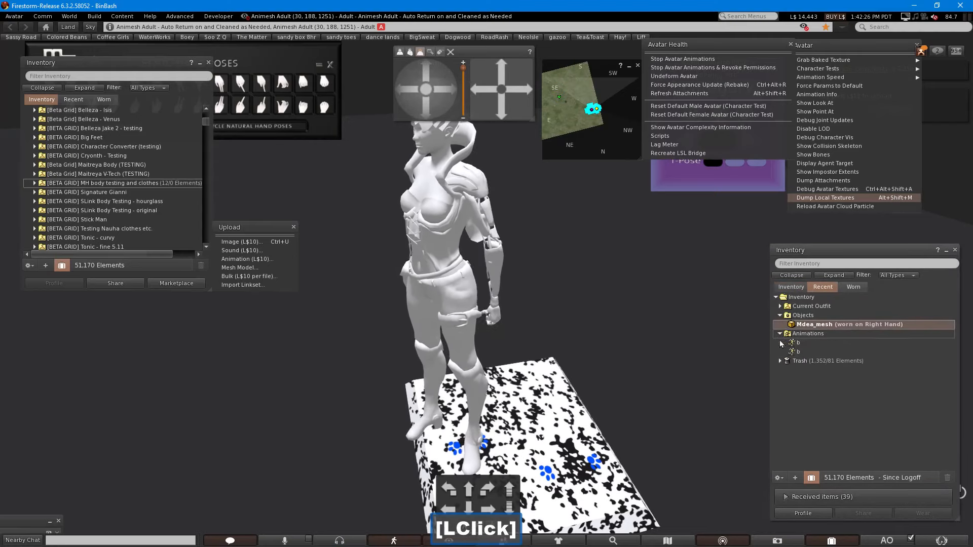
pyautogui.doubleClick(799, 344)
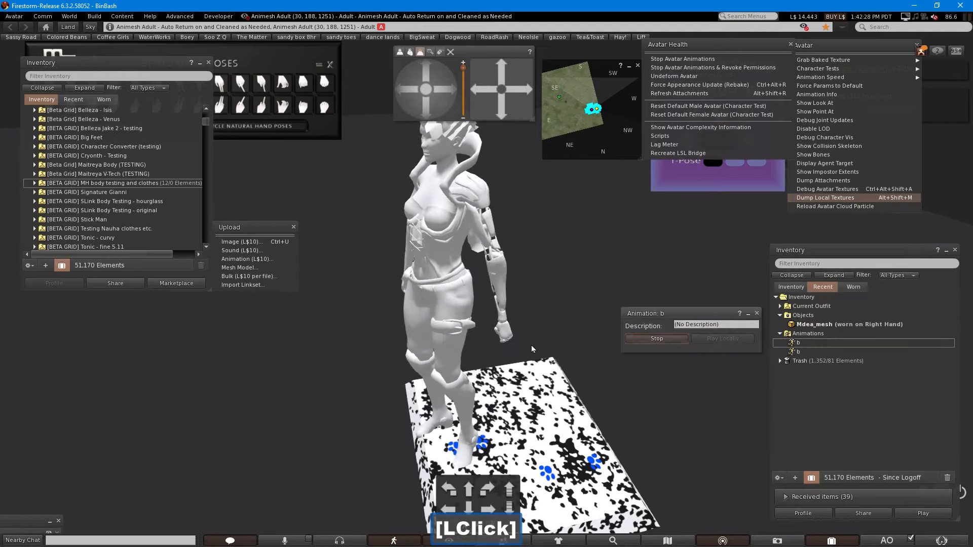
pyautogui.keyDown('alt'); pyautogui.moveTo(444, 310); pyautogui.dragTo(527, 350); pyautogui.keyUp('alt')
pyautogui.keyDown('alt'); pyautogui.click(573, 287); pyautogui.keyUp('alt')
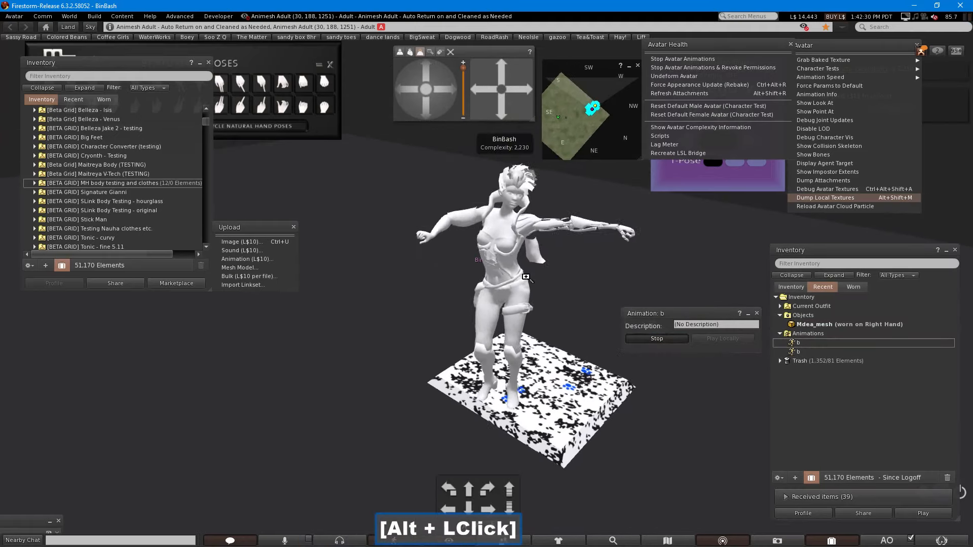
pyautogui.keyDown('alt'); pyautogui.moveTo(524, 286); pyautogui.dragTo(502, 248); pyautogui.keyUp('alt')
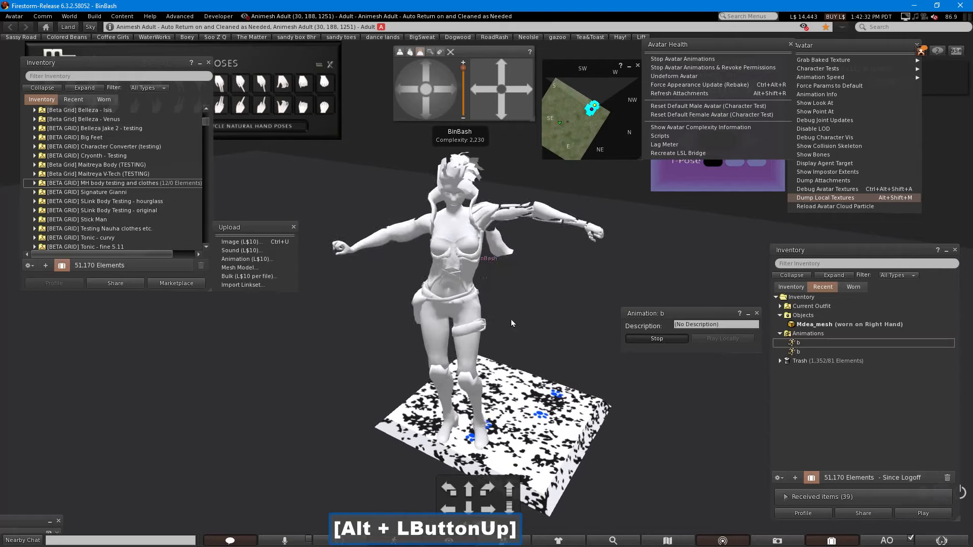